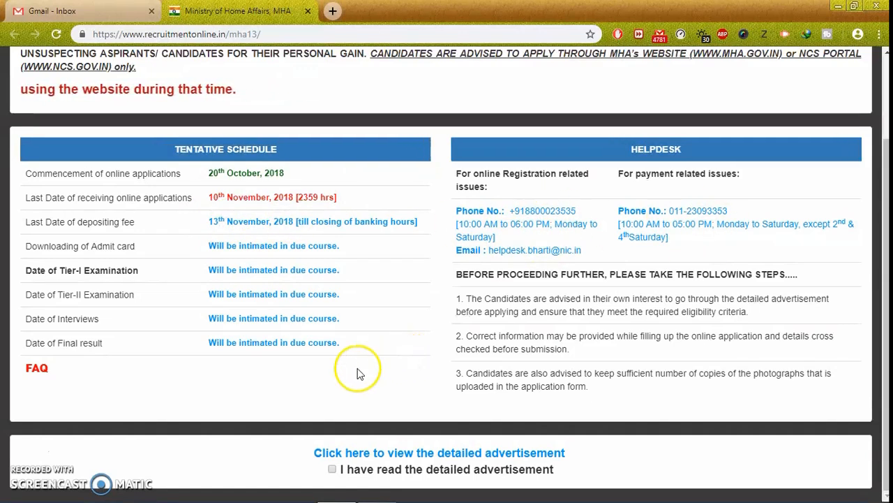
Tick the 'I have read the detailed advertisement' checkbox to reveal the proceed option.
left_click(332, 470)
scroll(409, 415, "down", 1)
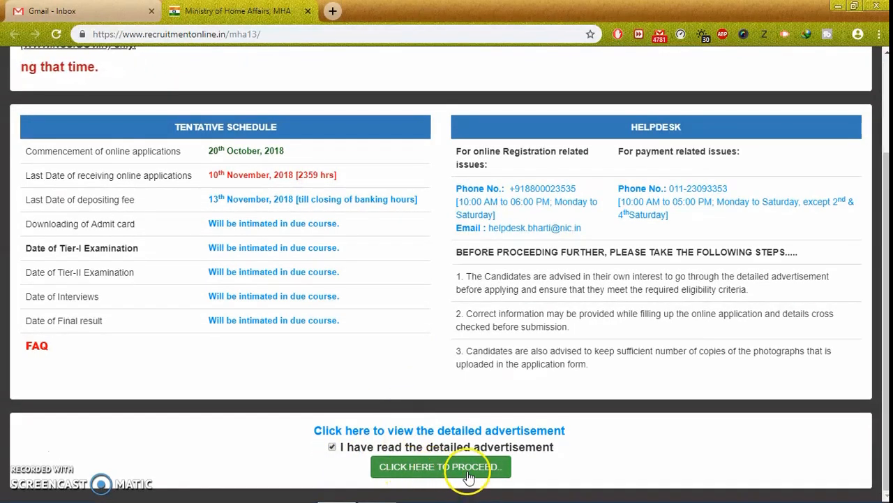
Proceed to the login page and start a New Registration for SA/Exe 2018.
left_click(447, 476)
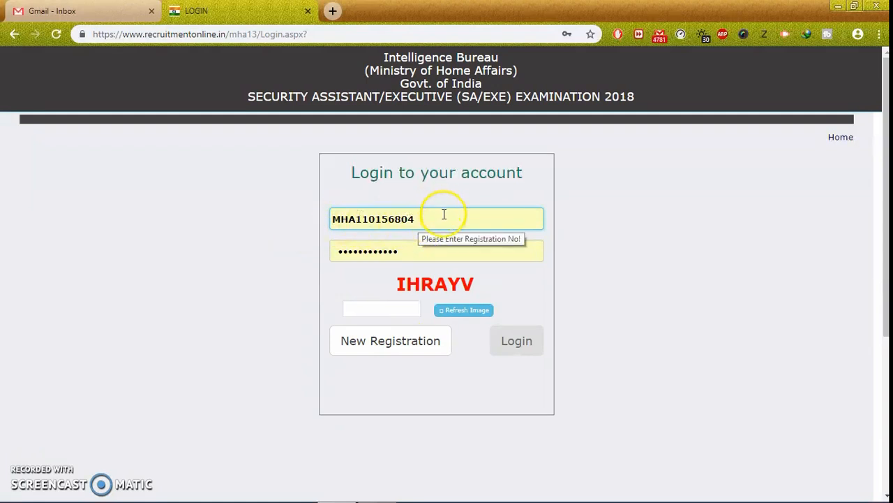
left_click(395, 344)
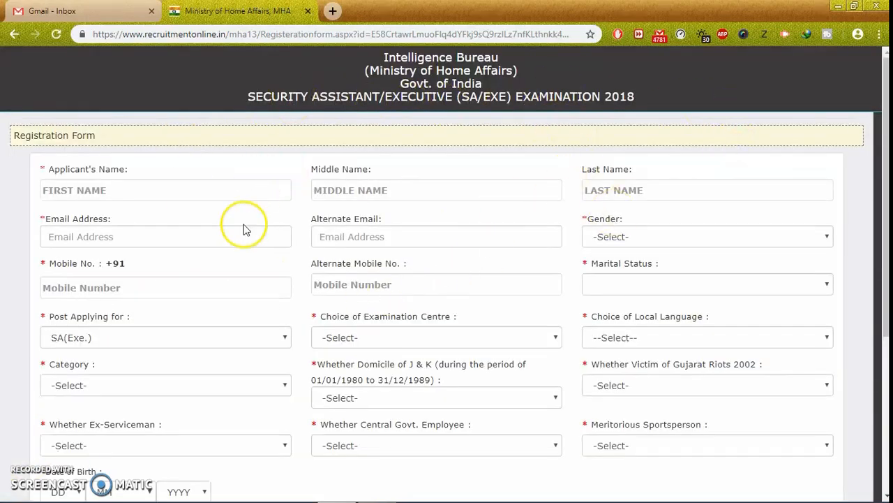
Enter the applicant's first name and last name in the registration form.
left_click(109, 190)
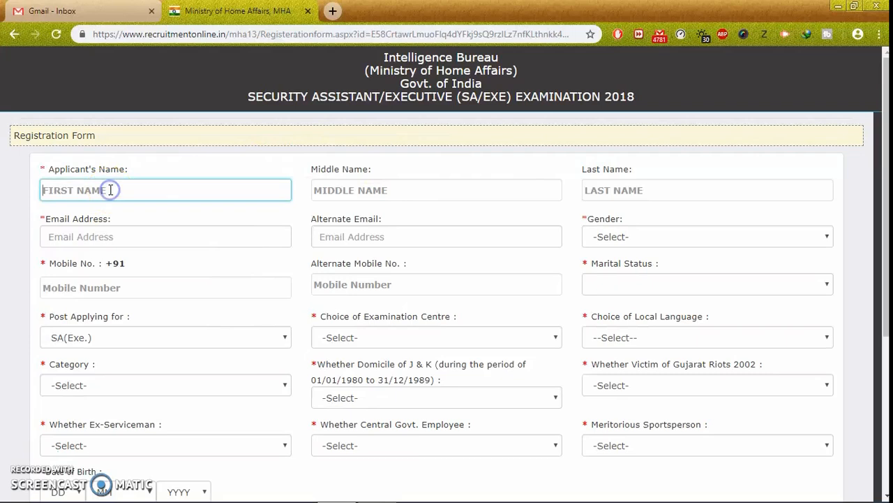
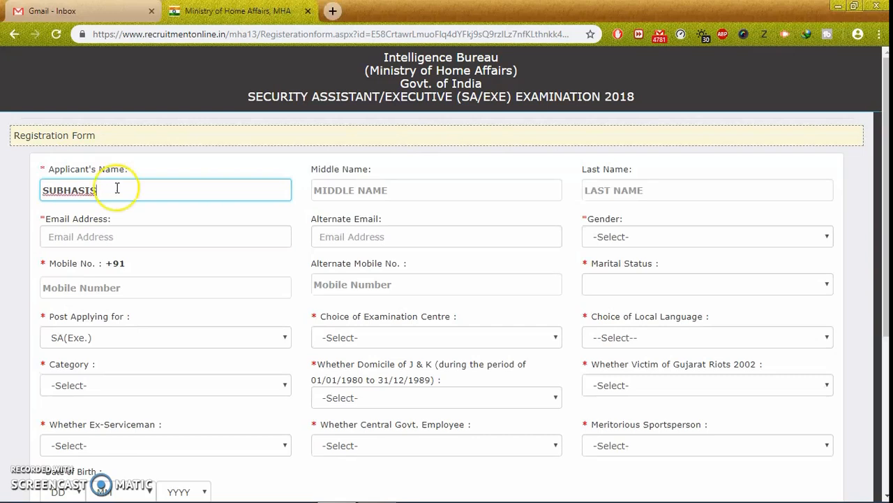
left_click(642, 194)
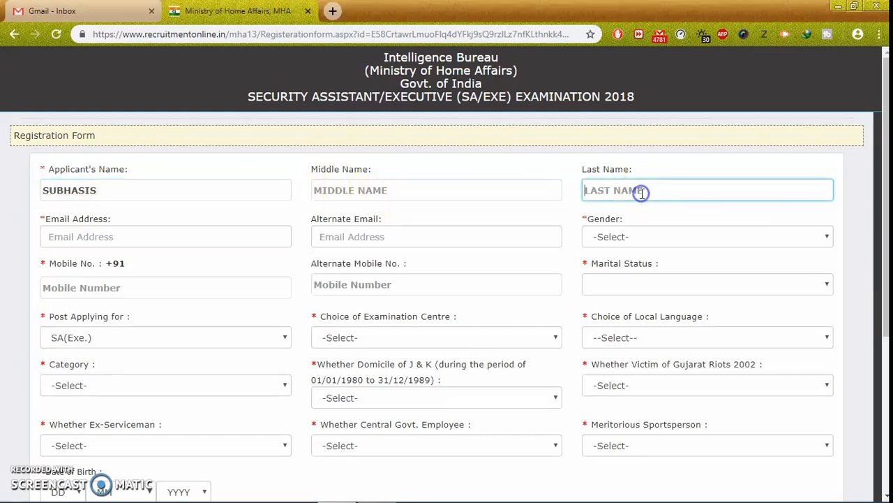
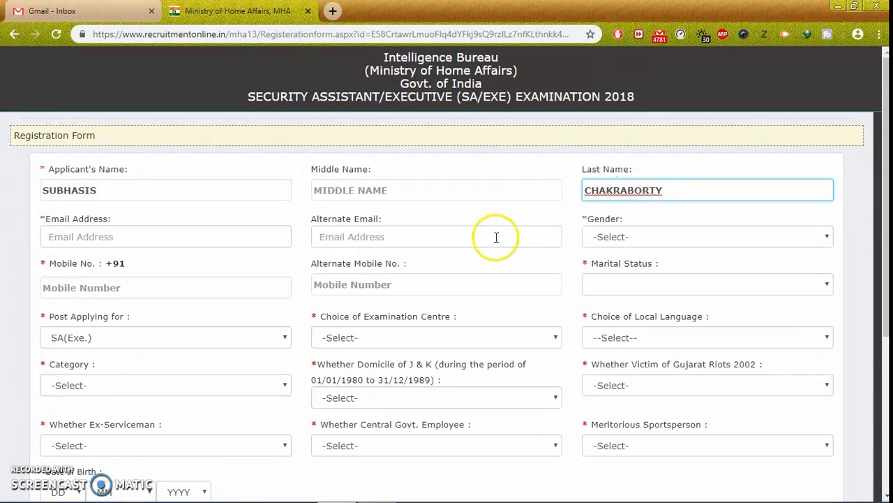
Begin entering the applicant's e-mail address, fixing a wrongly capitalised first letter.
left_click(71, 236)
type("M")
key("BackSpace")
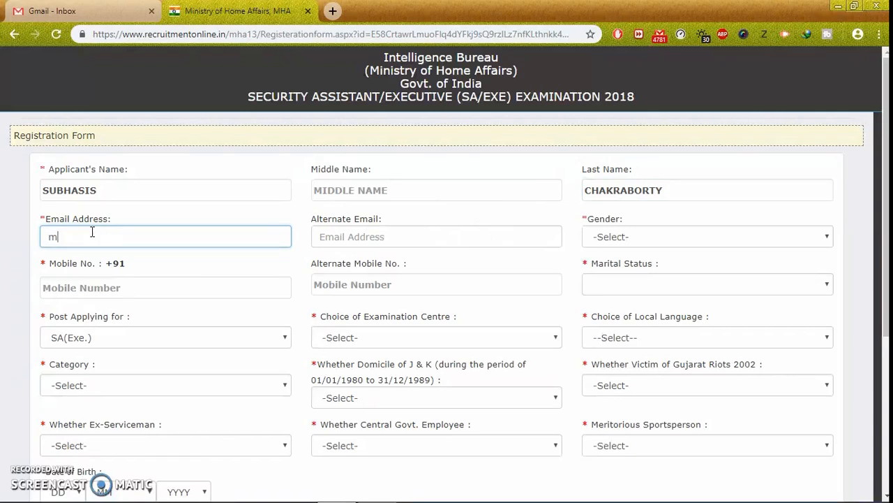
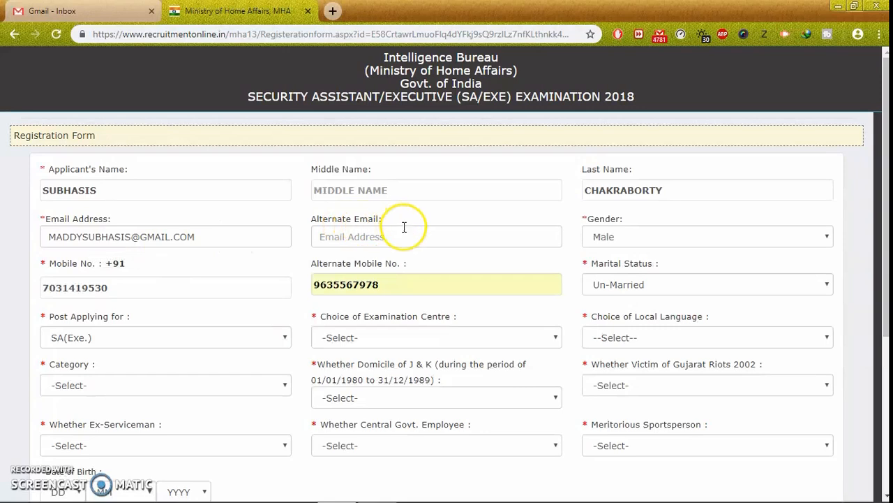
Set Gender to Male and Marital Status to Un-Married.
left_click(642, 236)
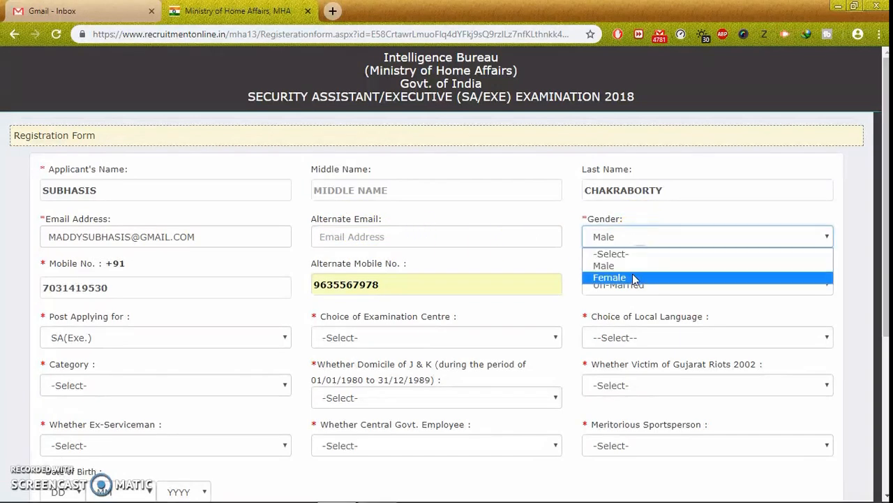
left_click(632, 265)
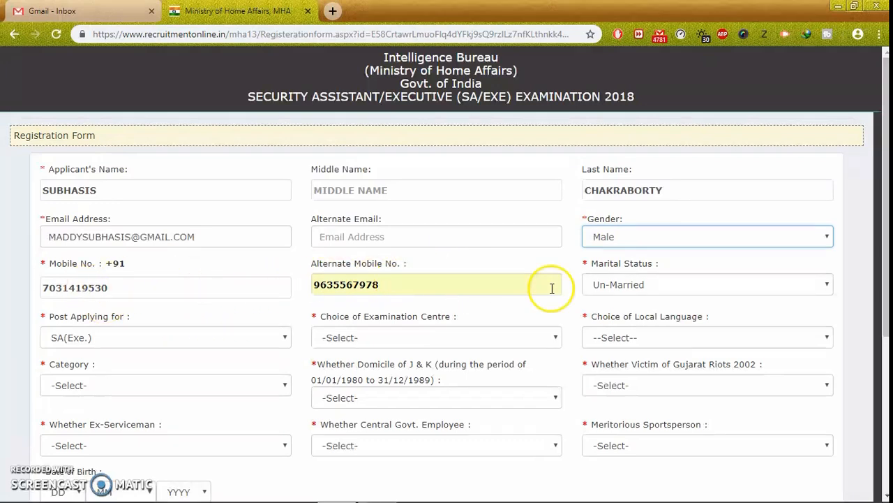
left_click(656, 285)
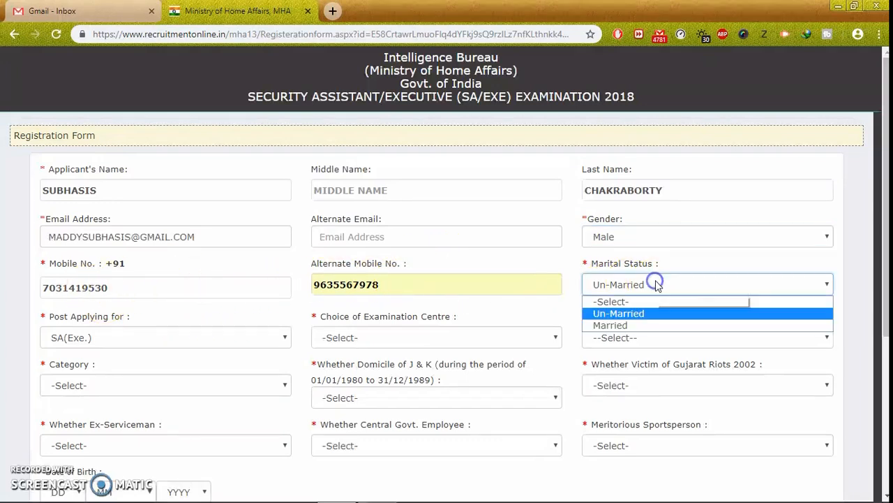
left_click(645, 316)
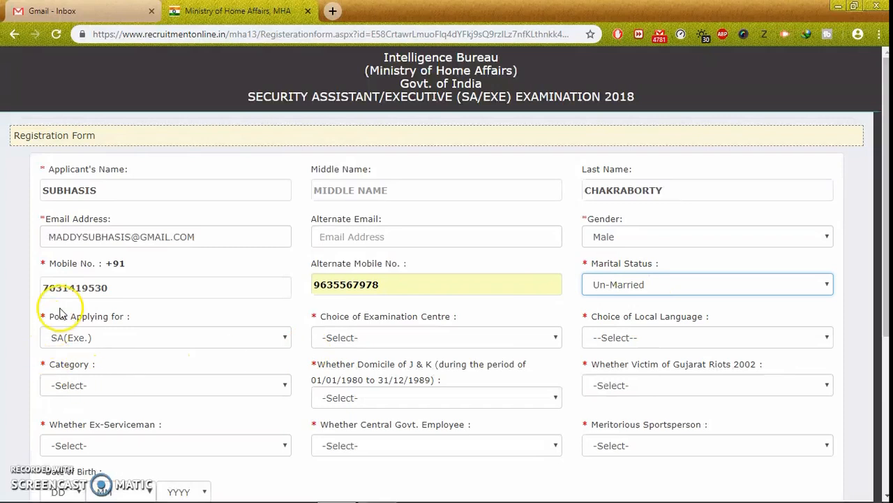
Choose post SA(Exe.), examination centre KOLKATA and local language BENGALI.
left_click(103, 339)
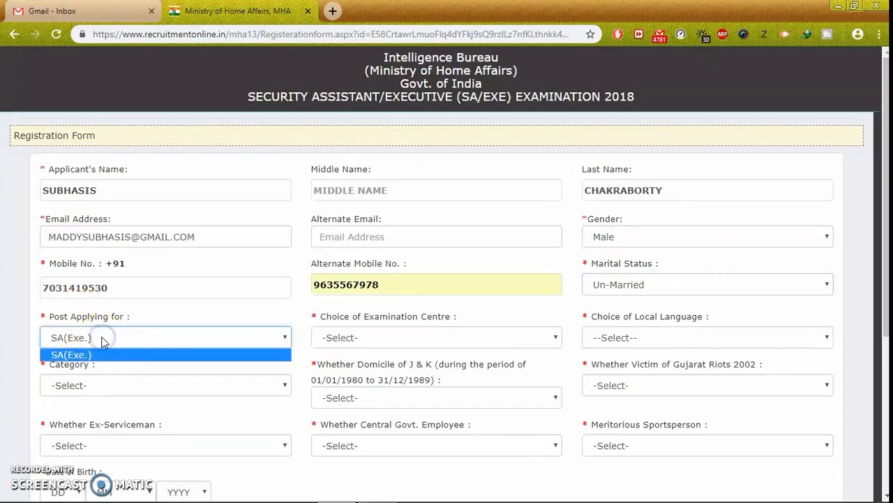
left_click(96, 354)
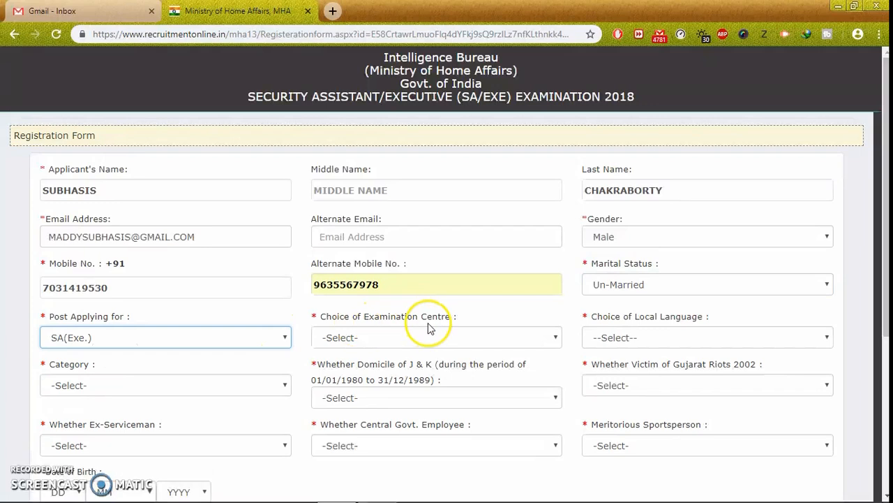
left_click(382, 336)
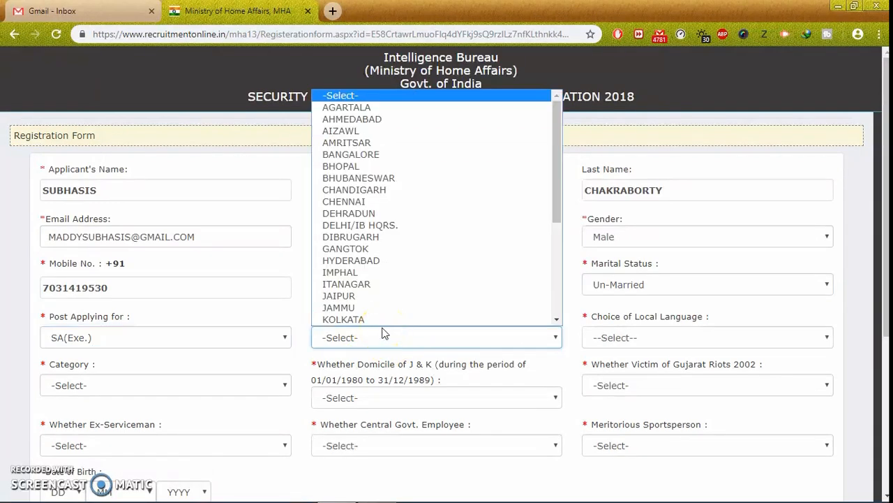
scroll(454, 287, "down", 3)
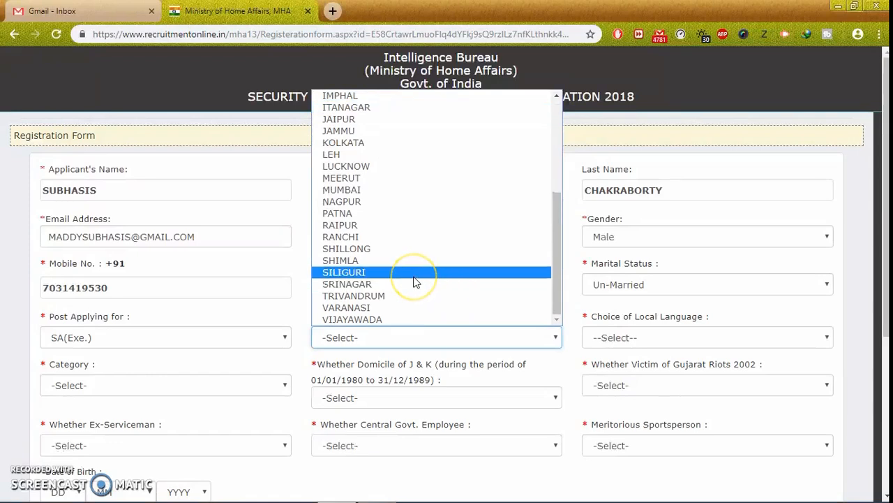
scroll(415, 280, "up", 3)
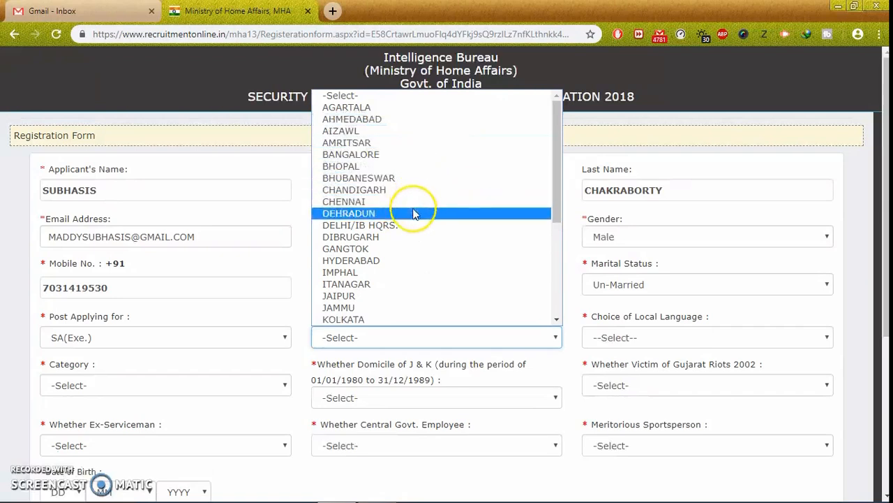
left_click(369, 319)
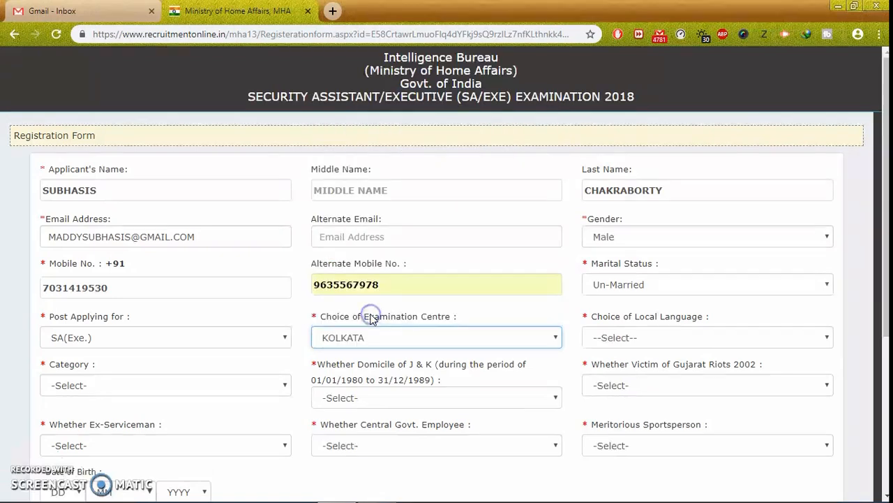
left_click(643, 338)
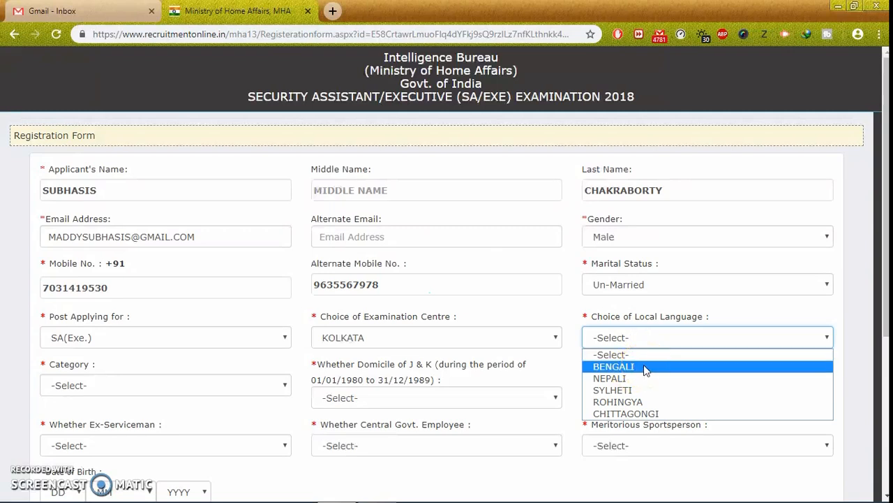
left_click(644, 366)
left_click(646, 337)
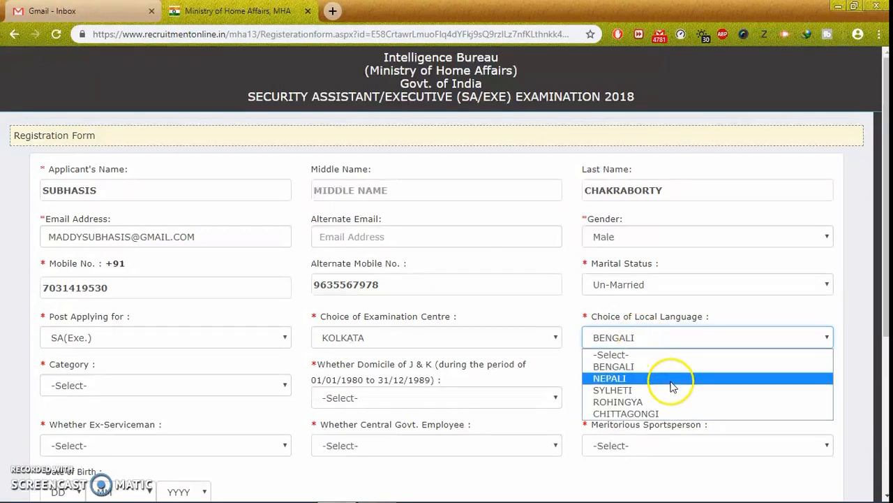
mouse_move(384, 482)
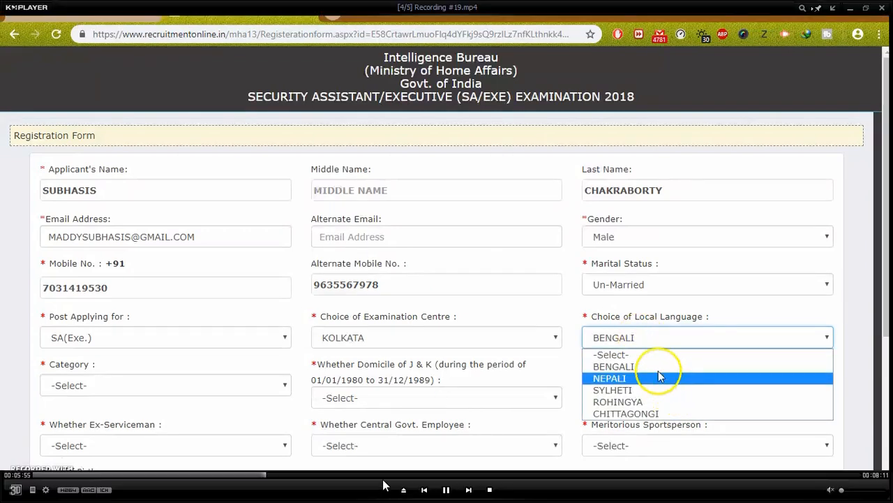
left_click(449, 492)
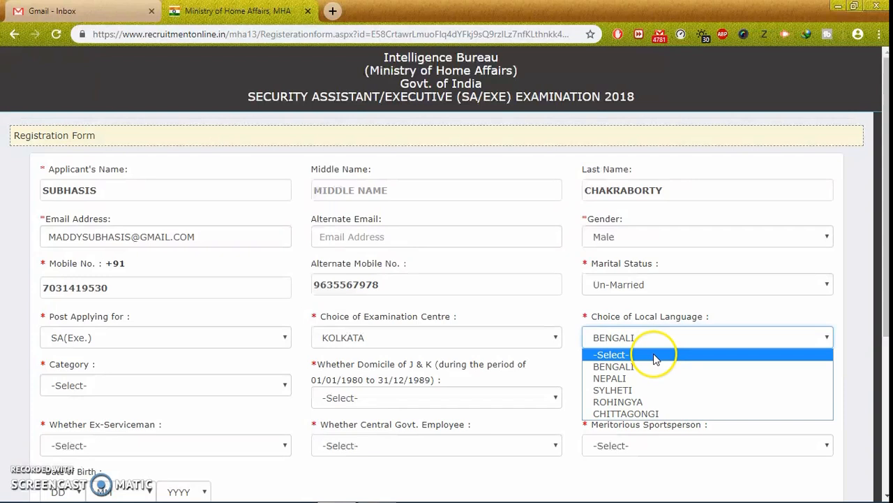
Keep BENGALI as local language and set Category to UR.
left_click(657, 337)
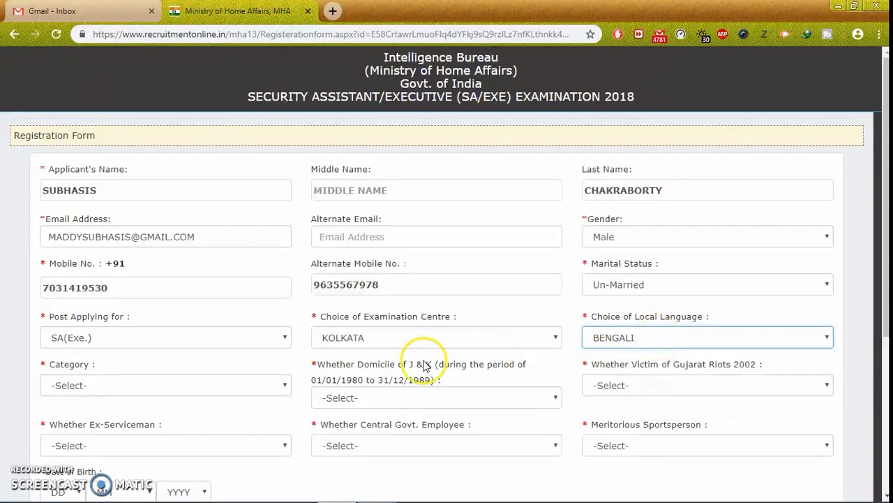
left_click(183, 385)
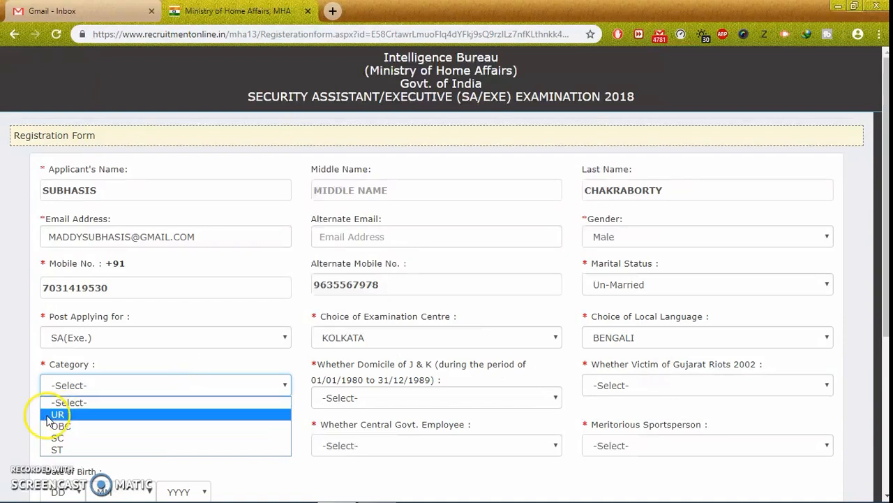
left_click(115, 414)
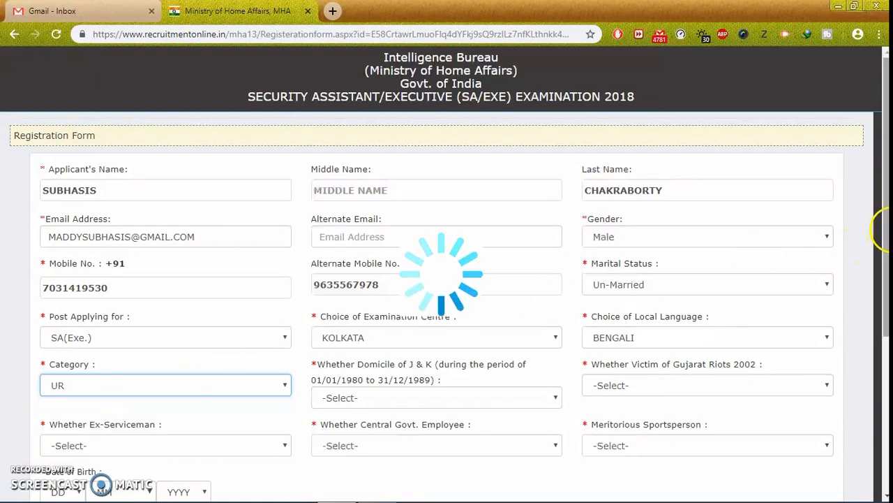
left_click_drag(885, 213, 888, 267)
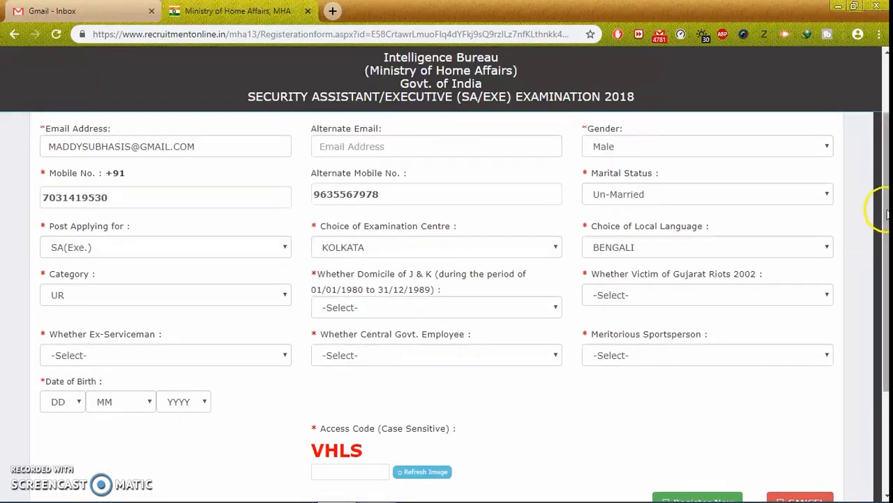
scroll(879, 265, "down", 2)
left_click_drag(888, 274, 888, 266)
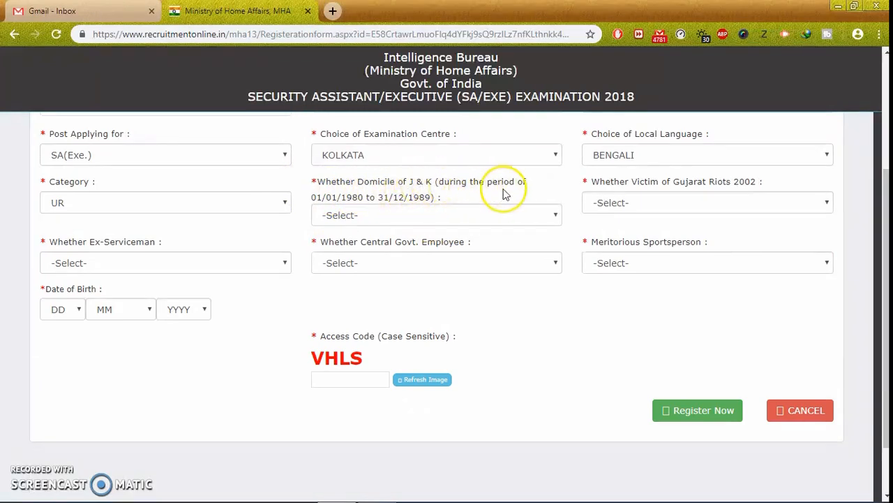
Answer No for J&K domicile, Gujarat riots, ex-serviceman, central govt employee and meritorious sportsperson.
left_click(396, 212)
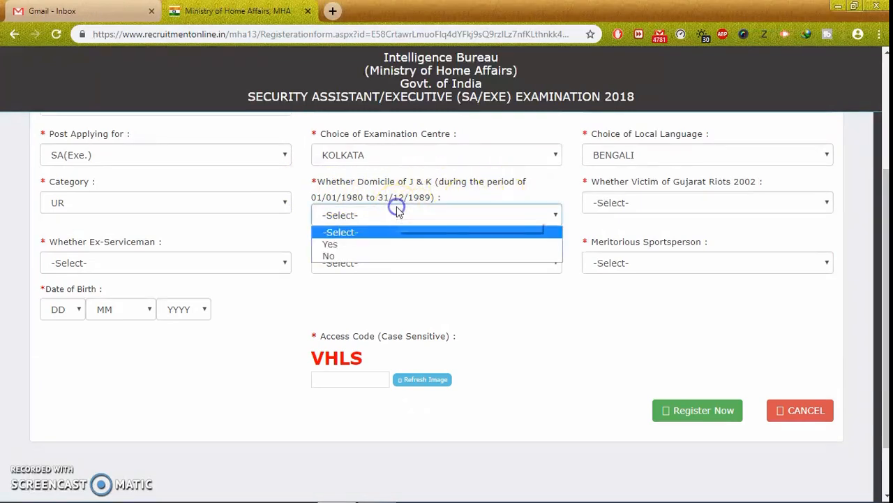
left_click(358, 255)
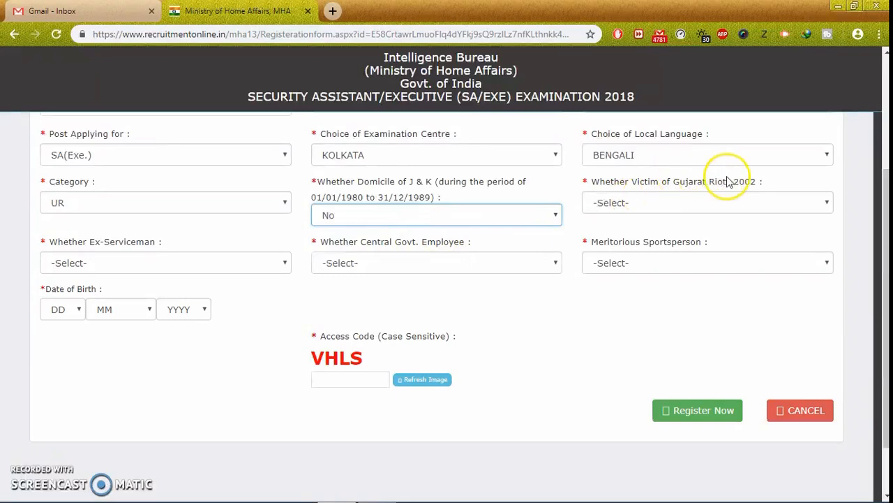
left_click(686, 205)
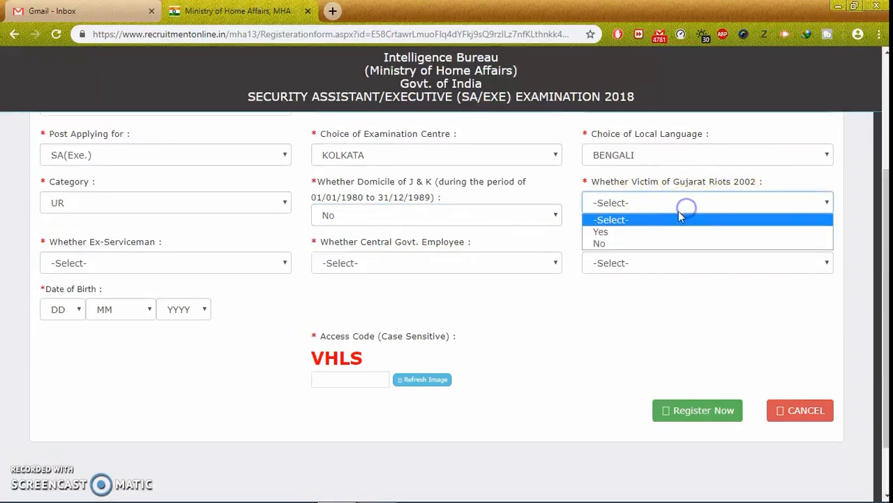
left_click(617, 243)
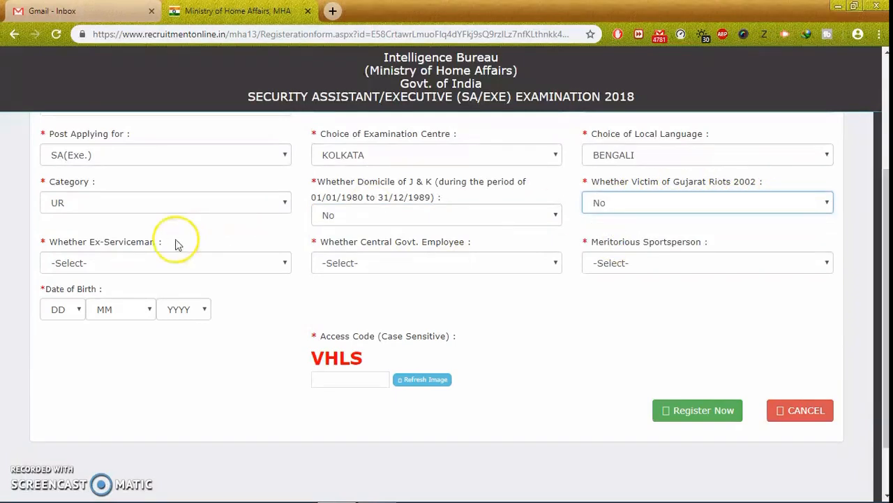
left_click(147, 263)
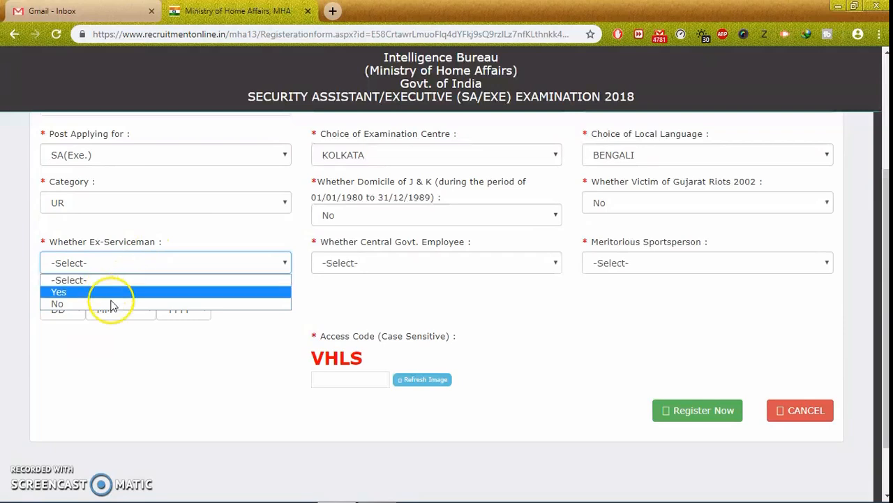
left_click(89, 304)
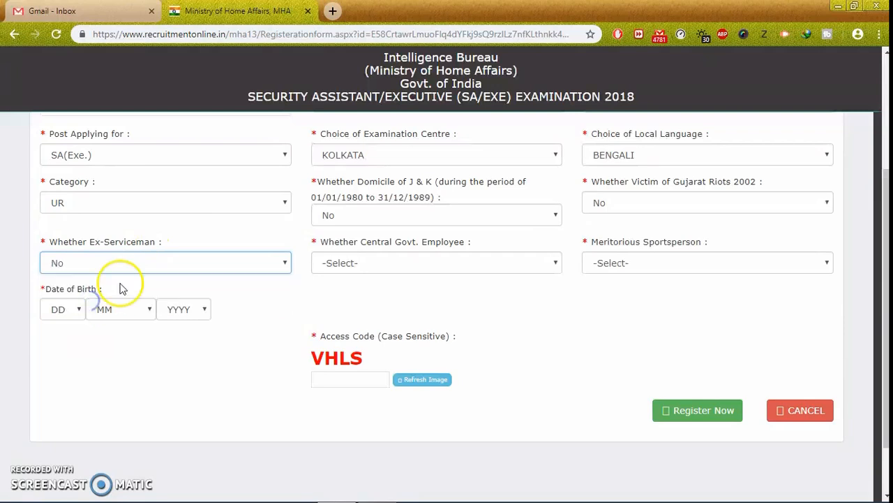
left_click(408, 267)
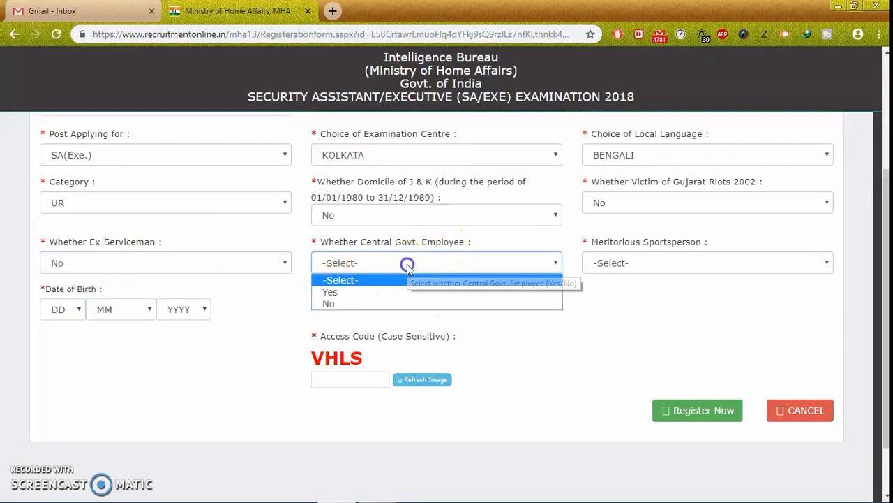
left_click(344, 305)
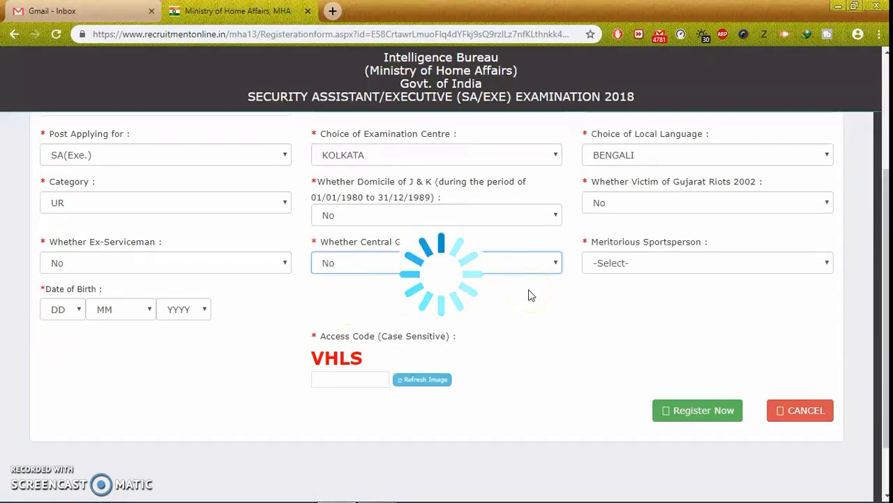
left_click(665, 264)
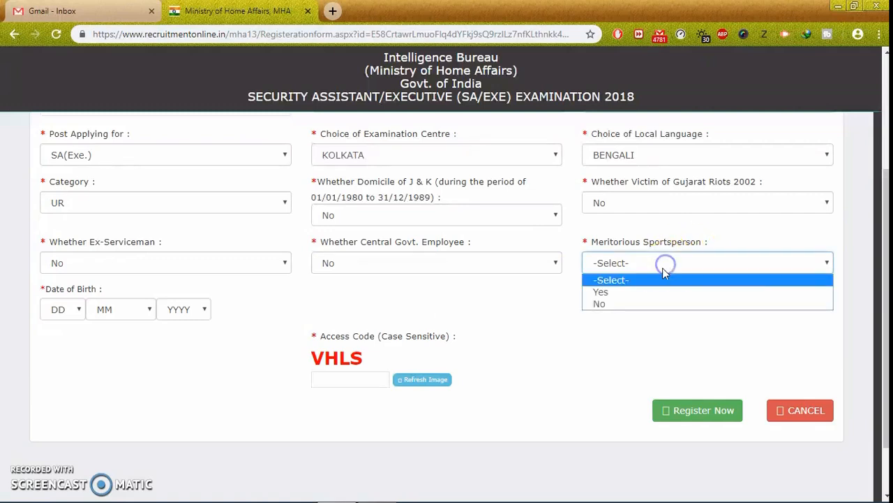
left_click(615, 304)
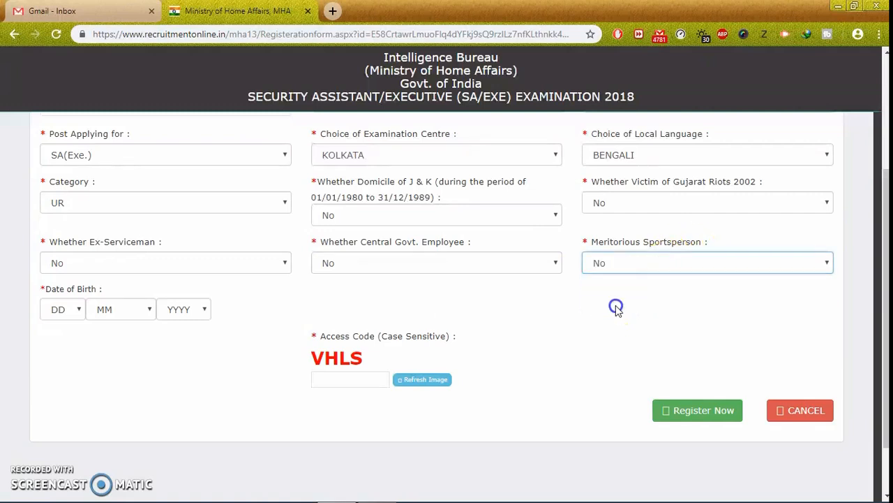
left_click(66, 310)
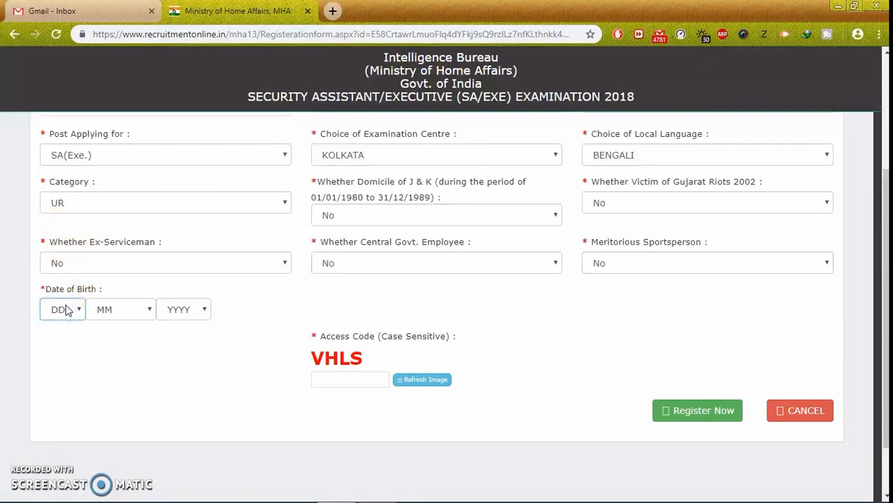
left_click(66, 309)
left_click(66, 309)
left_click(66, 309)
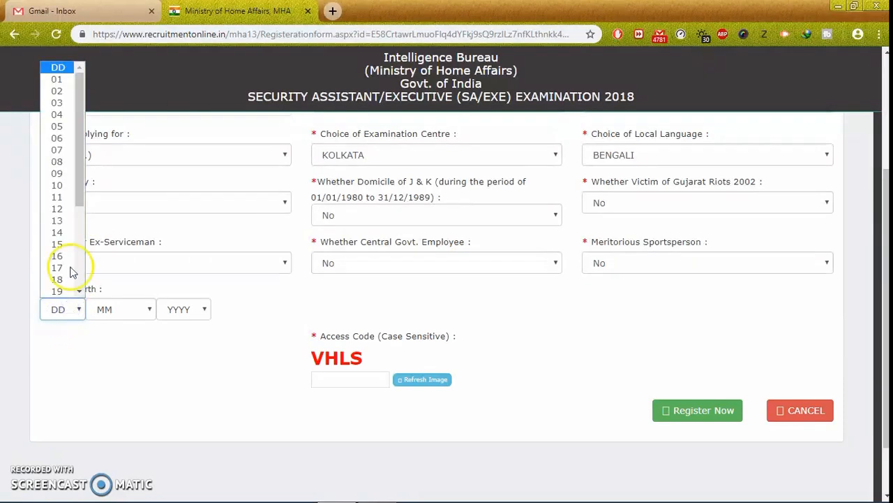
left_click(58, 90)
left_click(120, 314)
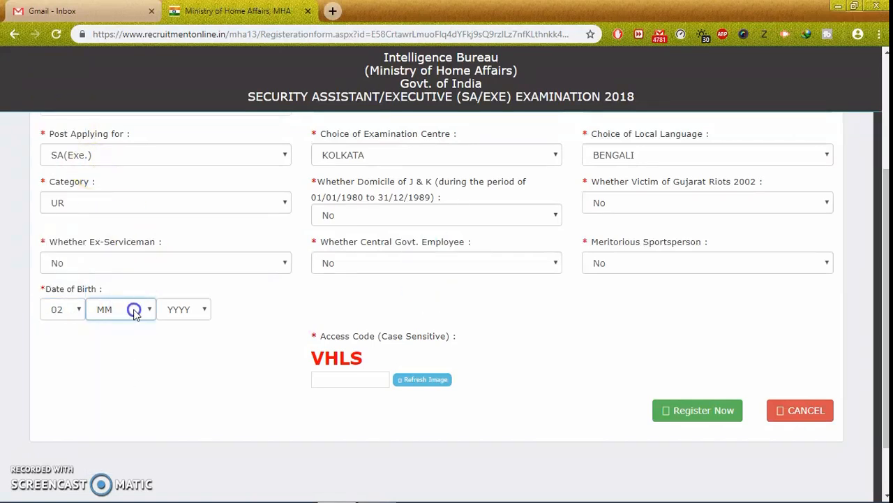
left_click(134, 311)
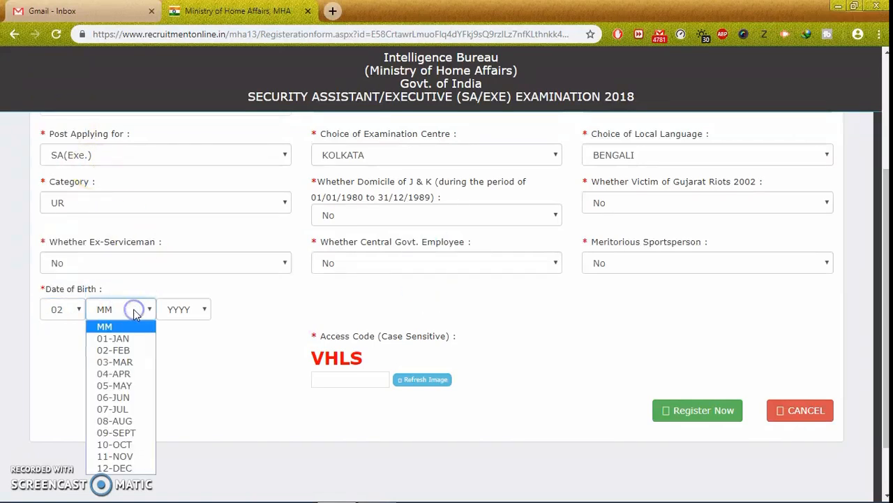
left_click(119, 421)
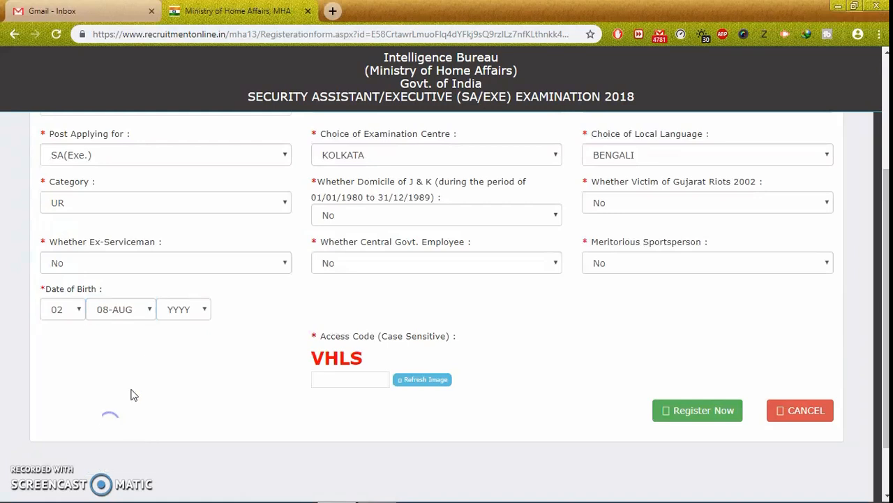
left_click(178, 312)
scroll(183, 210, "down", 8)
left_click(180, 221)
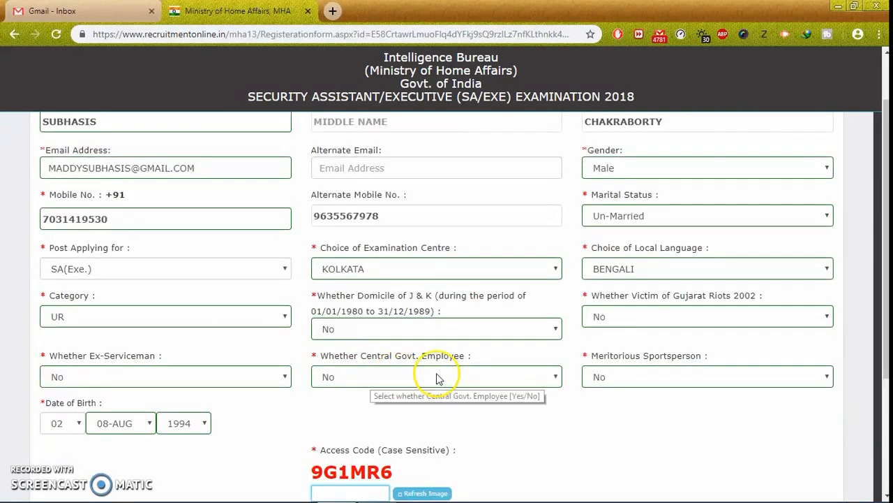
scroll(548, 425, "down", 3)
Enter the displayed case-sensitive access code and submit with Register Now.
left_click(334, 313)
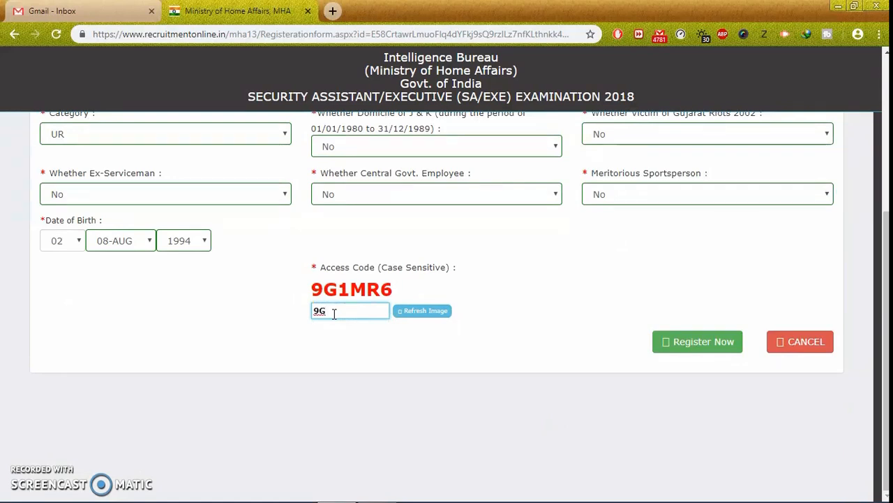
type("9G1MR6")
left_click(697, 342)
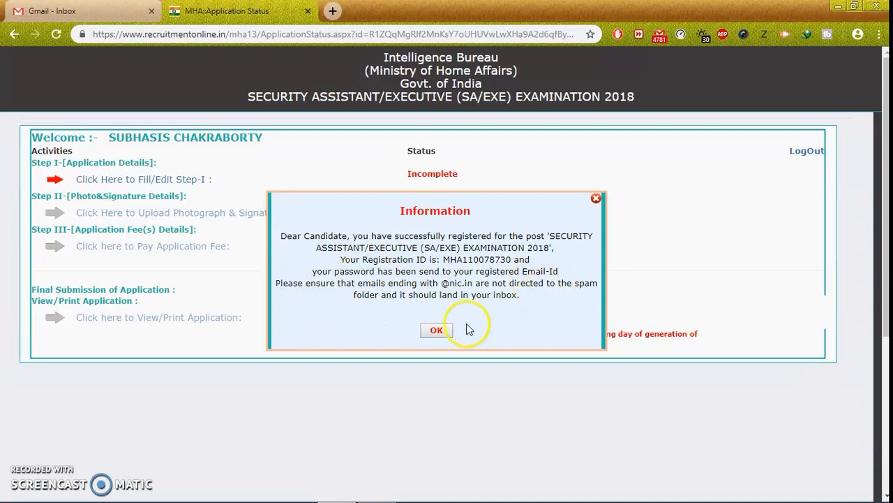
Dismiss the successful-registration notice on the Application Status page.
left_click(440, 332)
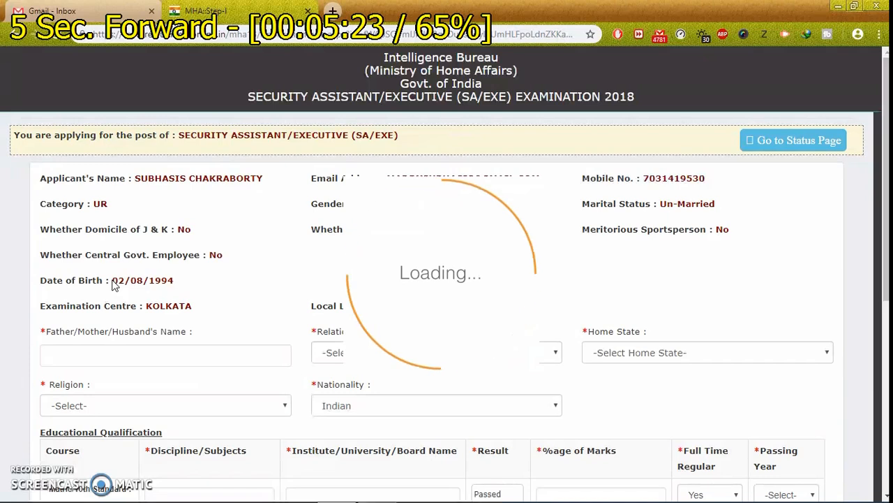
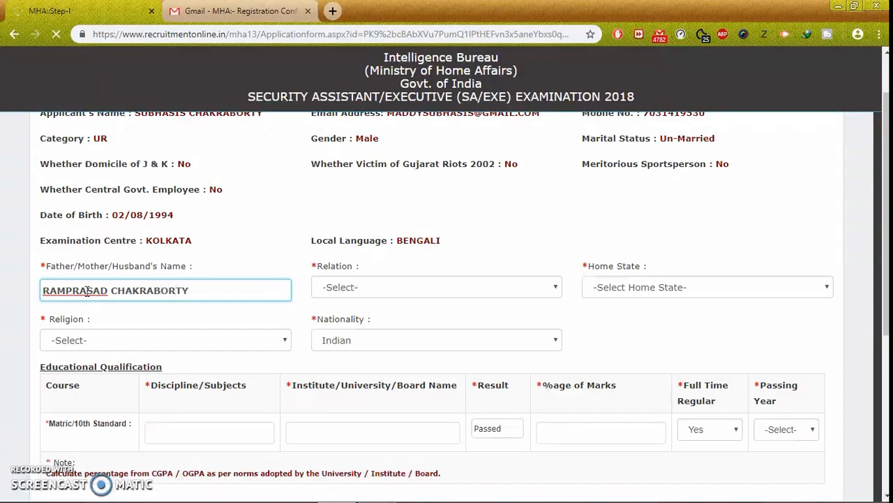
Enter the father's name and set Relation to Father.
left_click(354, 286)
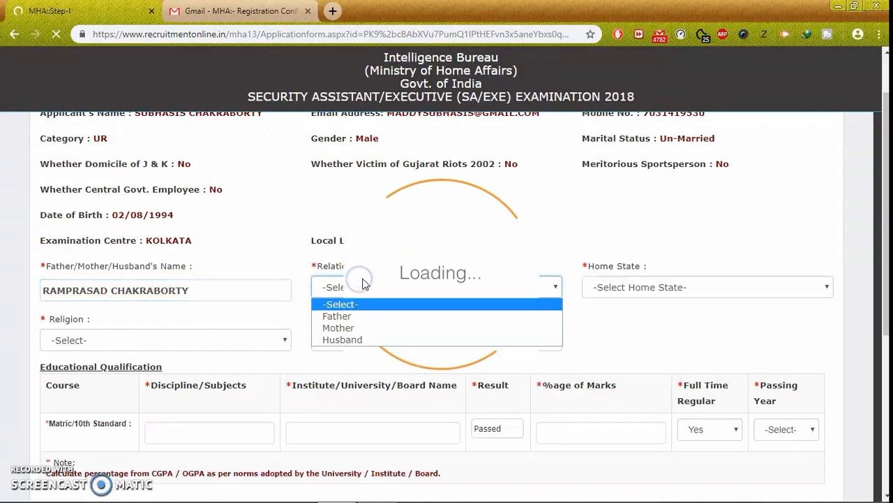
left_click(361, 287)
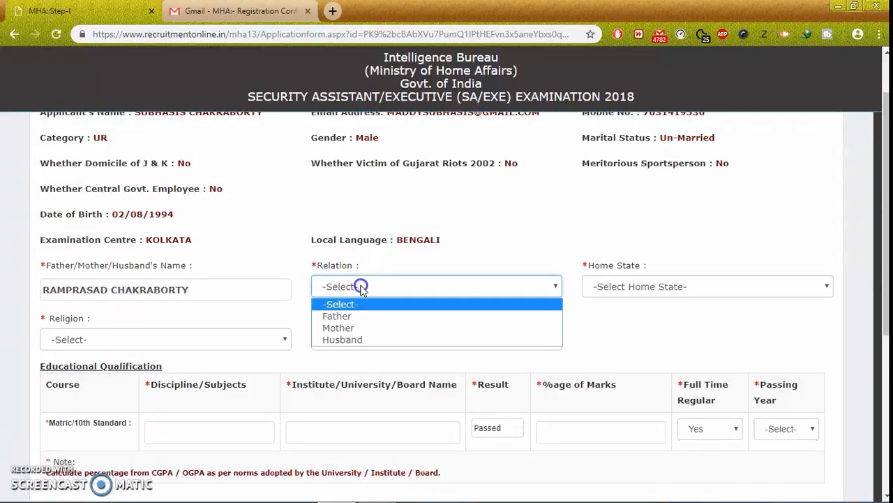
left_click(353, 314)
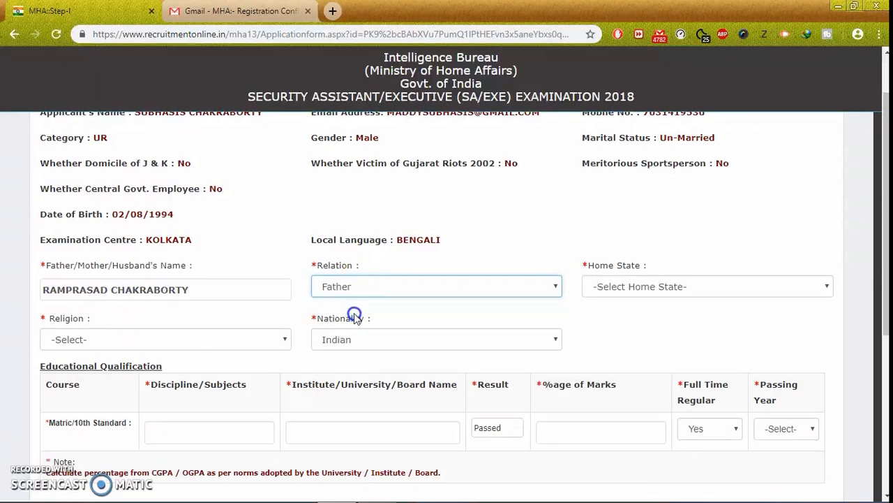
Set Home State to West Bengal and Religion to Hinduism.
left_click(645, 292)
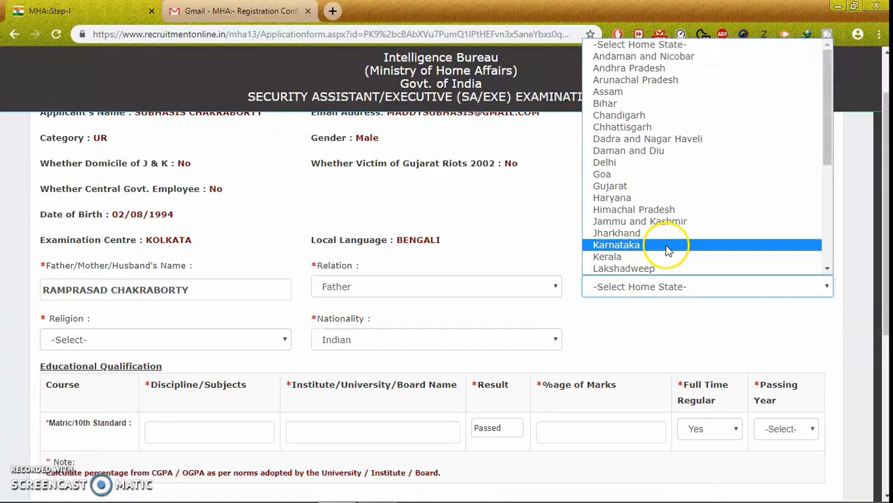
key("w")
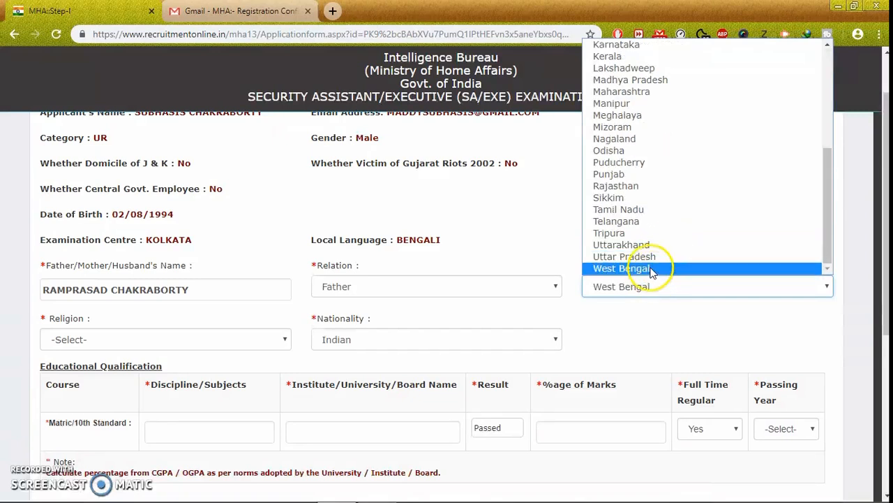
left_click(621, 268)
left_click(202, 339)
left_click(175, 366)
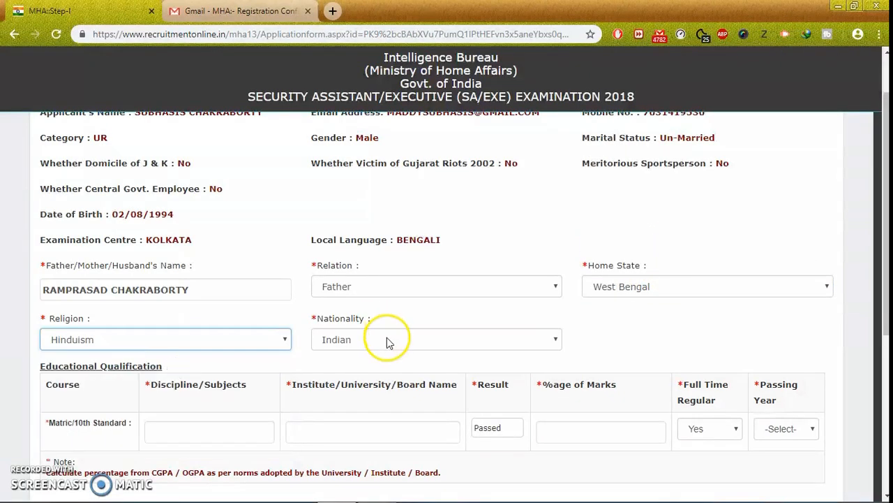
scroll(624, 319, "down", 3)
scroll(619, 328, "up", 1)
scroll(621, 333, "up", 1)
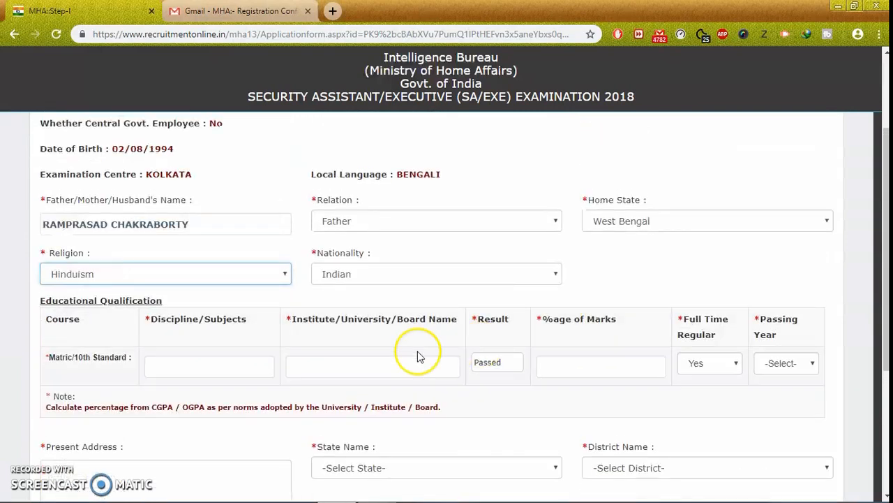
Complete the Matric row with subjects, Full Time Regular Yes and passing year 2010.
left_click(197, 368)
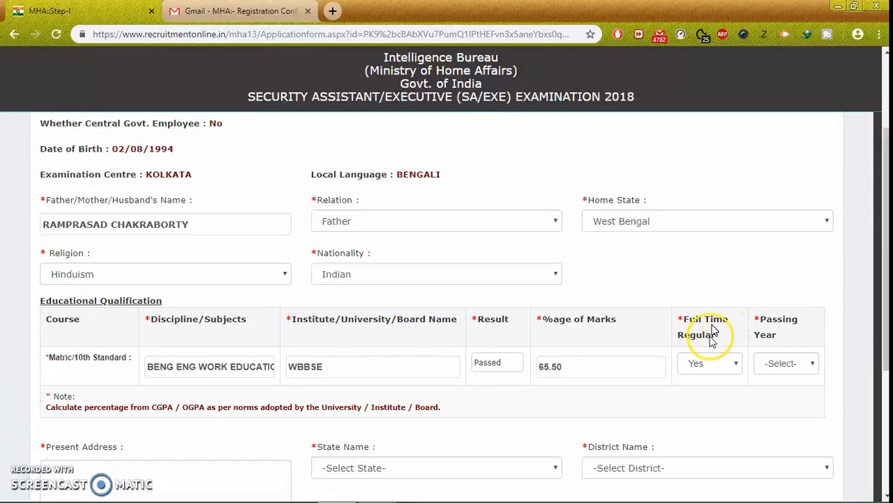
left_click(703, 364)
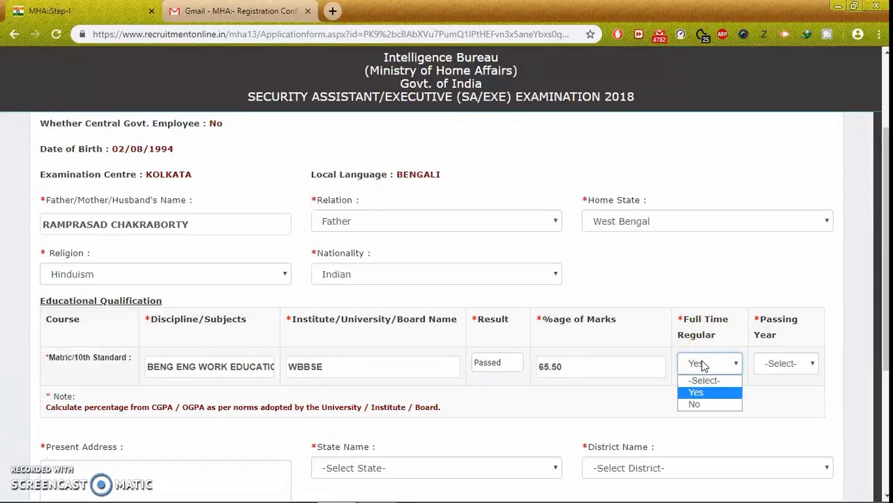
left_click(703, 364)
left_click(790, 364)
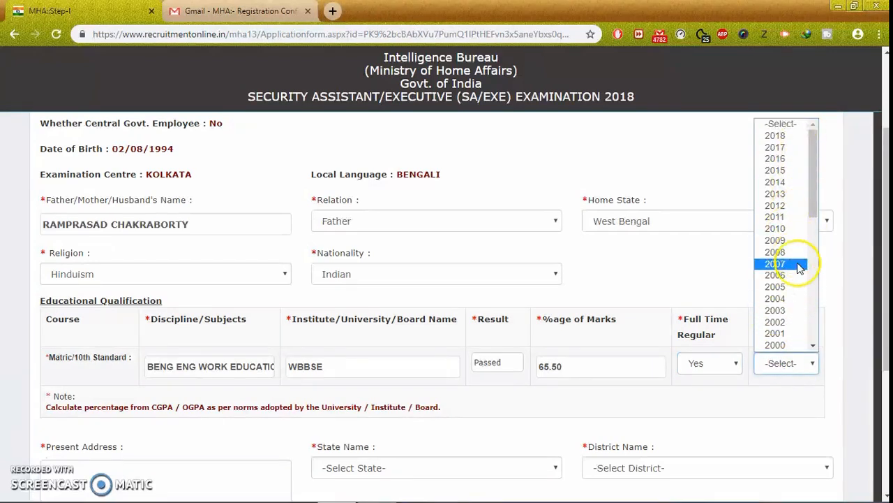
left_click(795, 228)
scroll(648, 308, "down", 1)
scroll(650, 308, "up", 2)
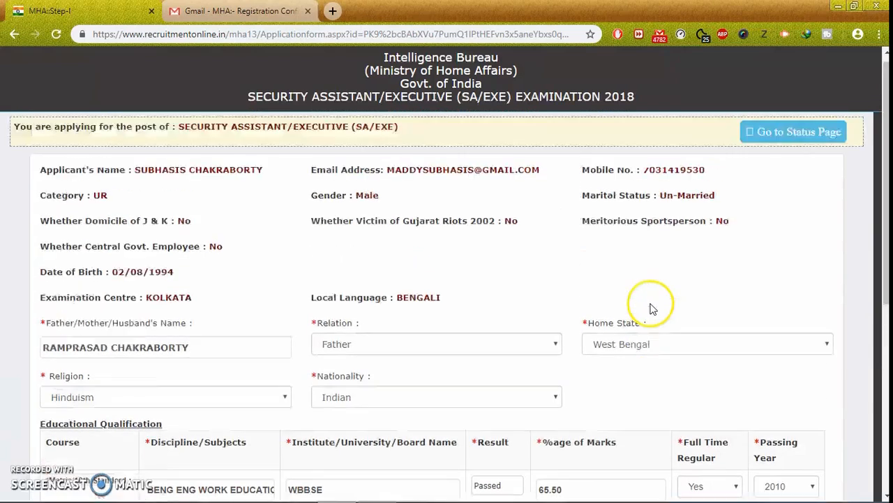
scroll(649, 306, "down", 4)
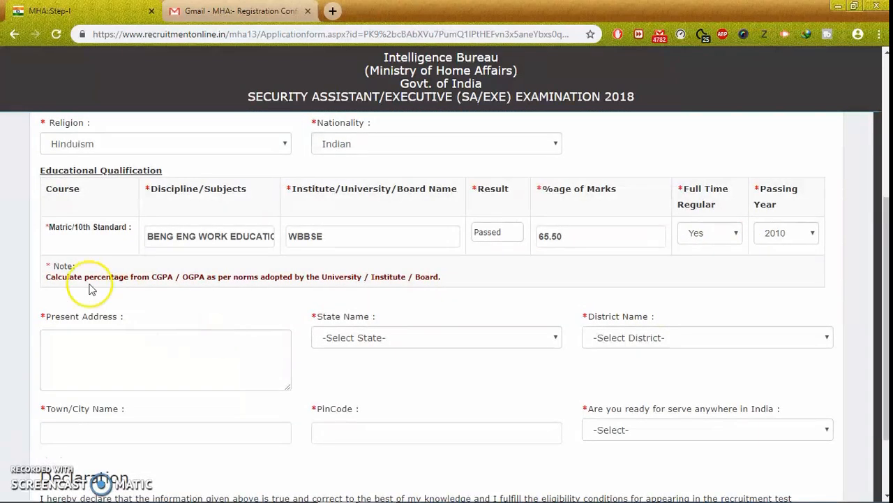
Set the address state to West Bengal and the district to Birbhum.
scroll(105, 328, "down", 1)
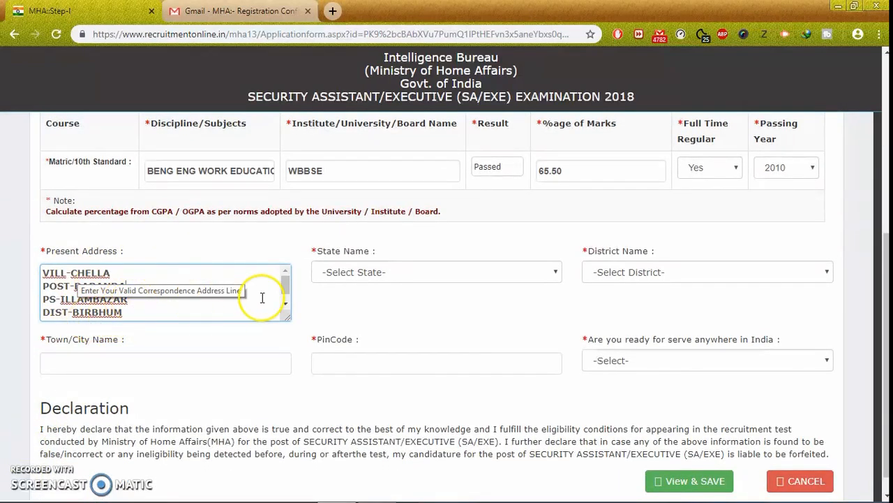
left_click(340, 273)
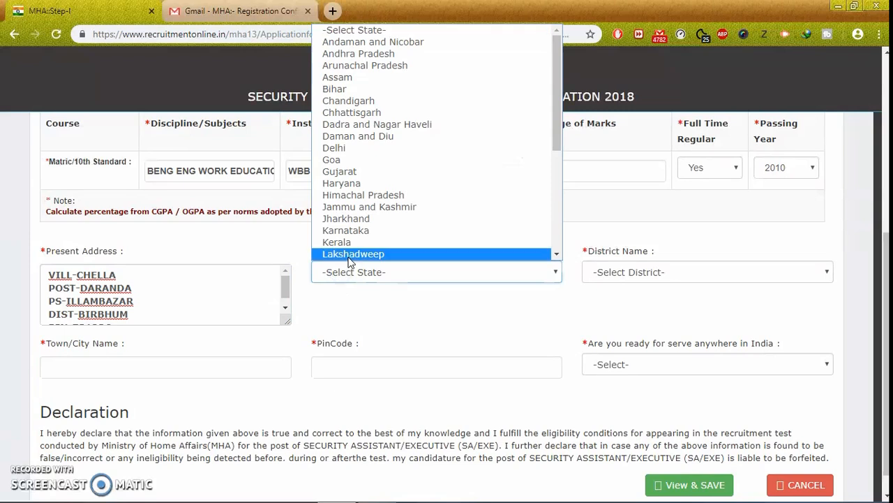
scroll(415, 233, "down", 3)
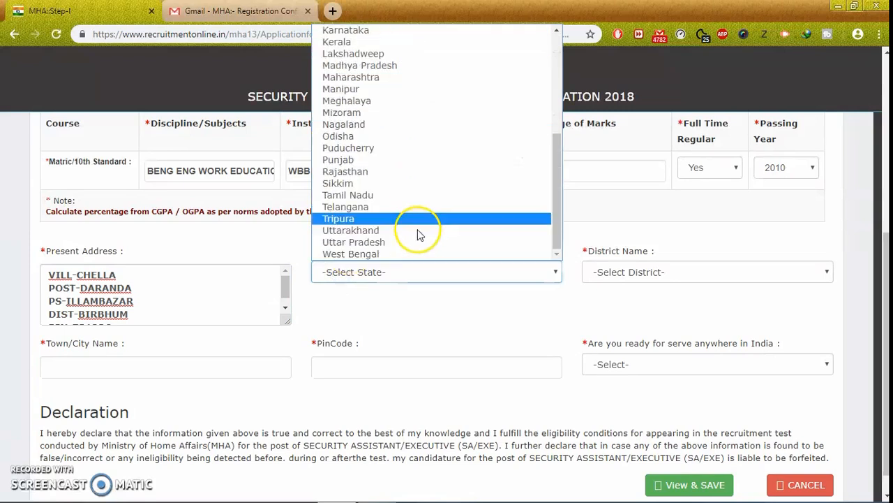
left_click(388, 253)
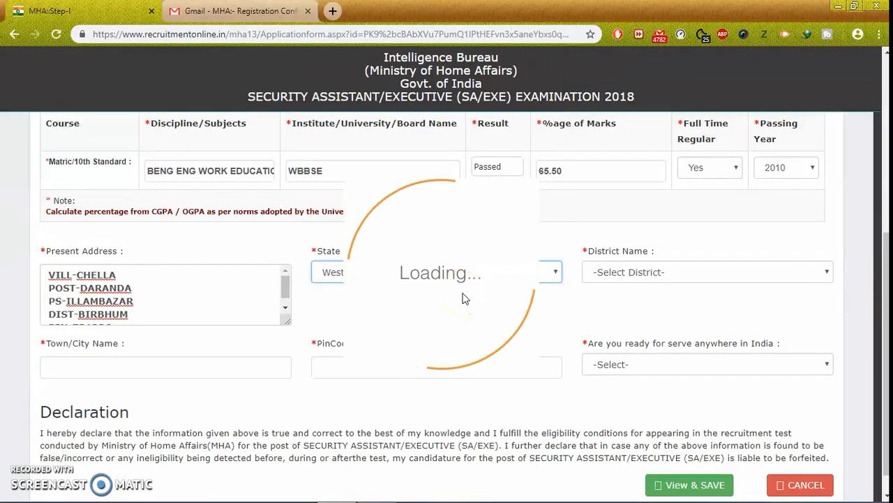
left_click(608, 272)
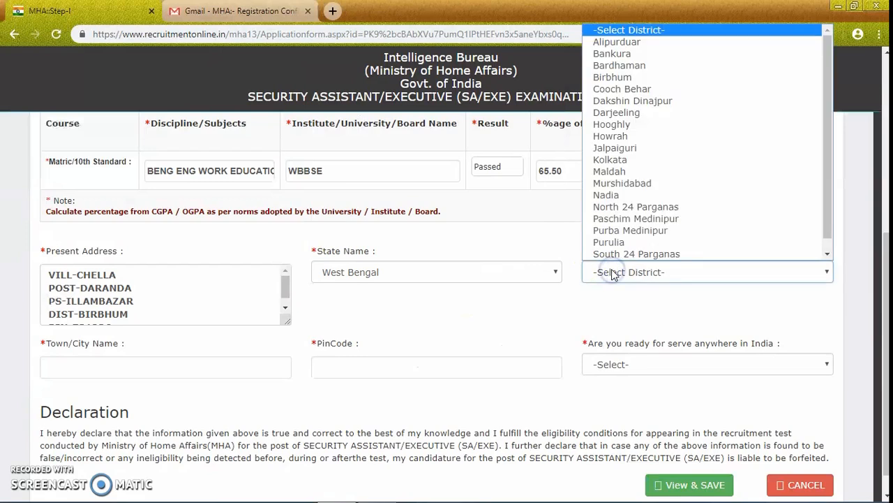
left_click(646, 77)
scroll(457, 325, "down", 1)
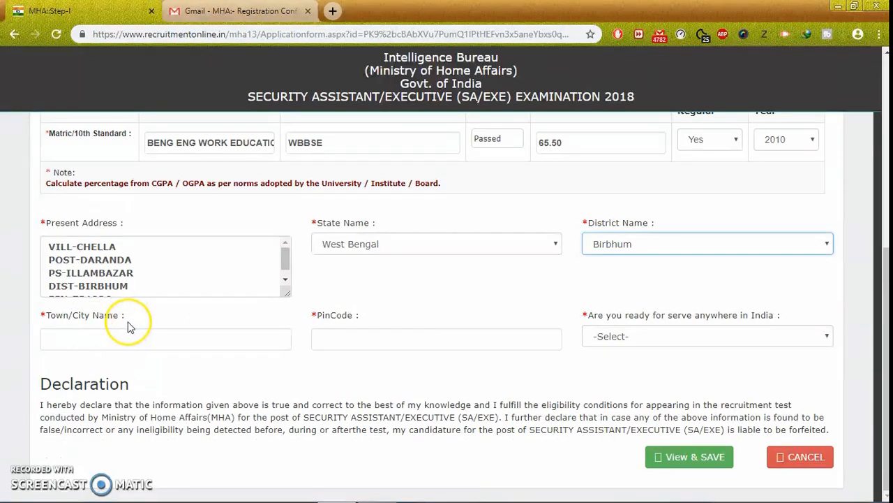
Enter the town name and PIN code, and answer Yes to serving anywhere in India.
left_click(69, 333)
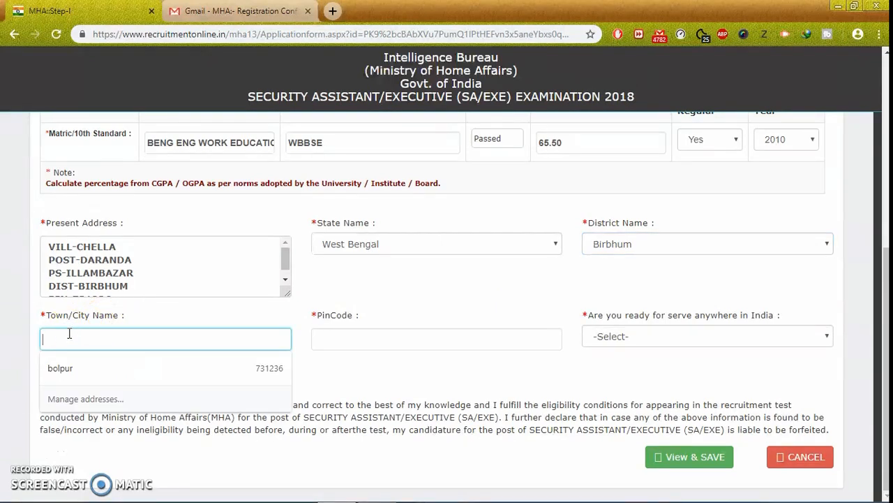
type("BOLPUR")
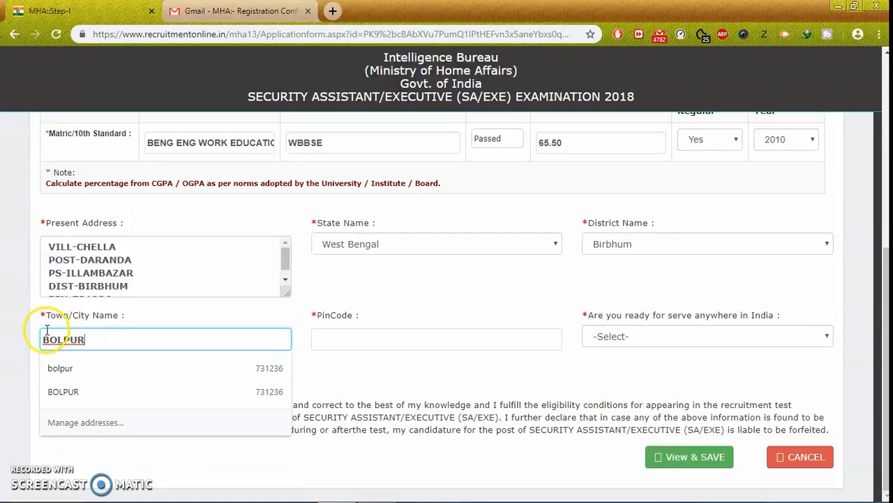
left_click(139, 317)
left_click(348, 336)
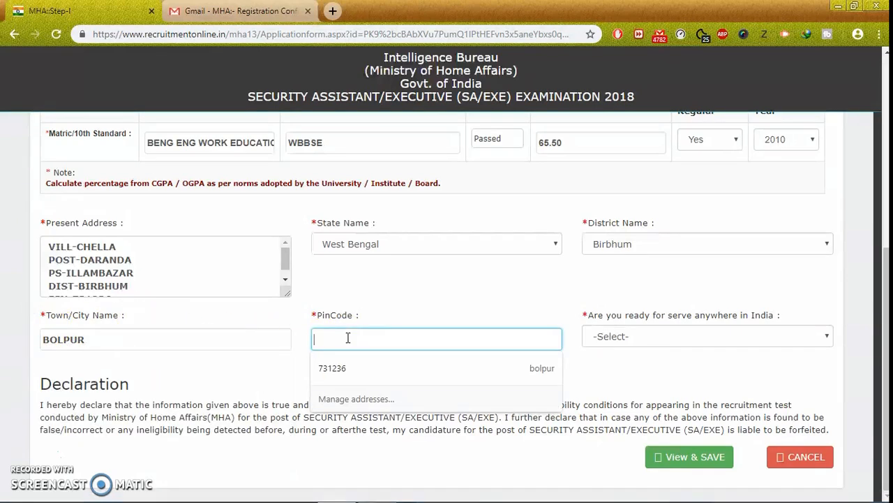
type("731236")
left_click(507, 289)
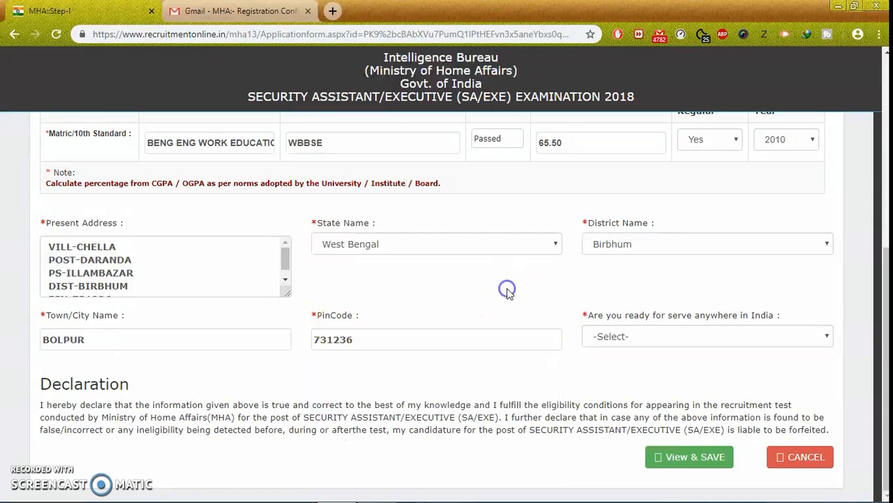
left_click(657, 336)
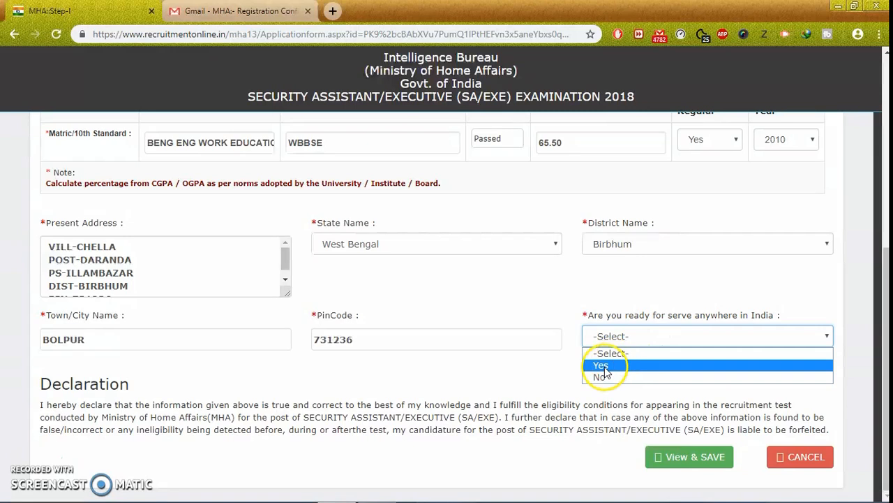
left_click(603, 366)
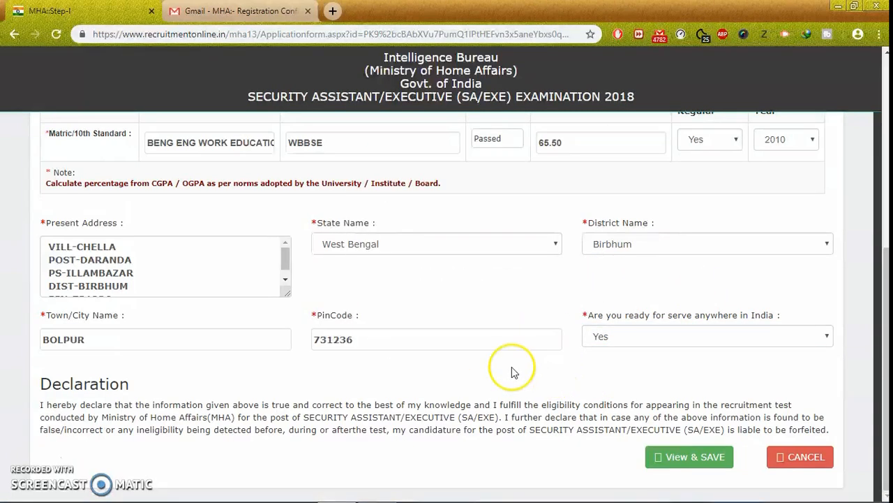
scroll(393, 321, "up", 5)
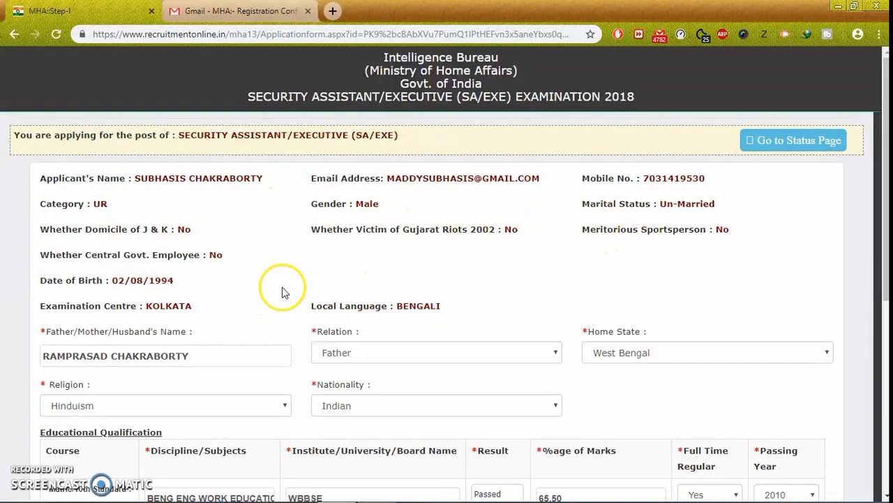
Look over the completed Step-I form and save it with View & SAVE.
scroll(279, 293, "down", 1)
scroll(278, 293, "down", 1)
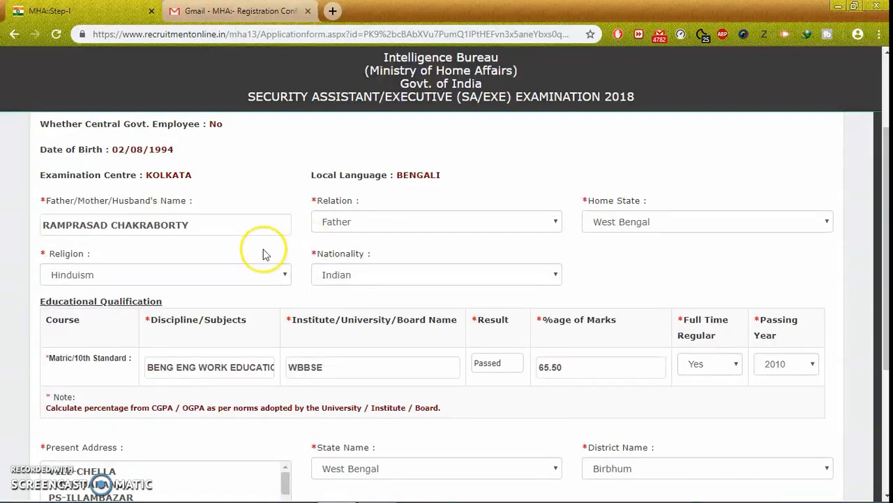
scroll(284, 286, "down", 3)
scroll(284, 291, "down", 1)
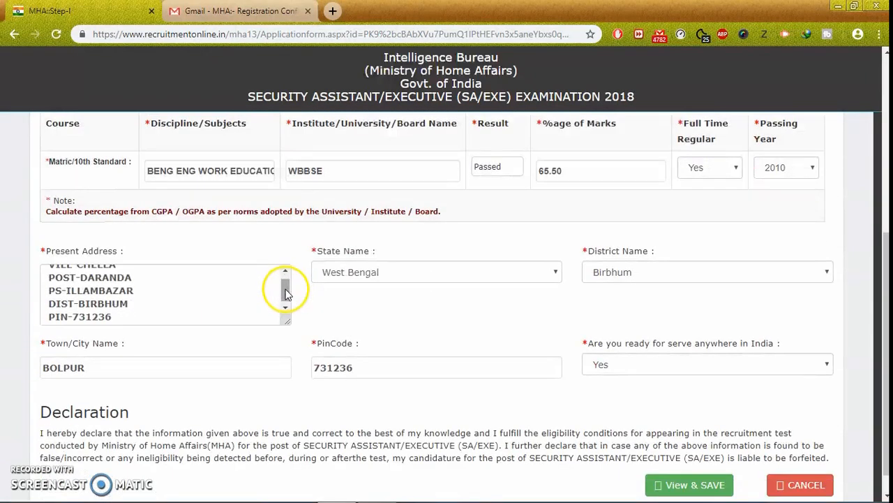
scroll(286, 298, "down", 1)
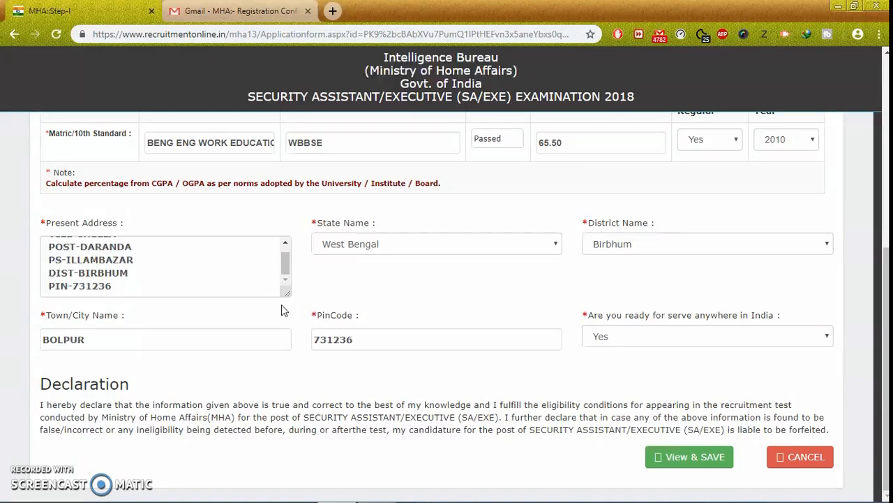
scroll(282, 304, "up", 5)
scroll(282, 304, "down", 3)
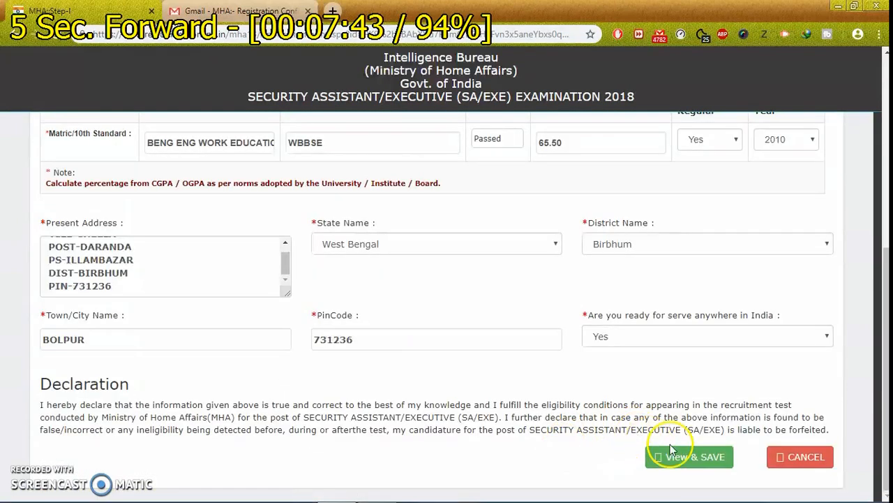
left_click(670, 446)
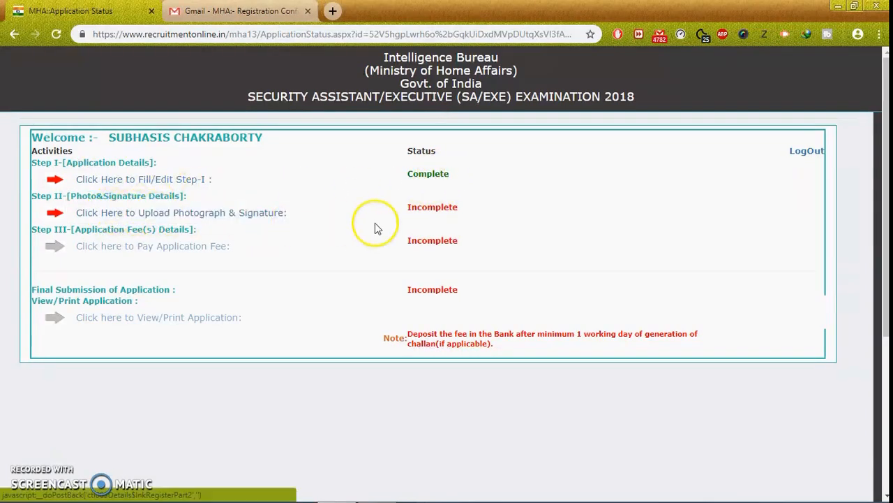
Go to the Step-II page for uploading the photograph and signature.
left_click(137, 218)
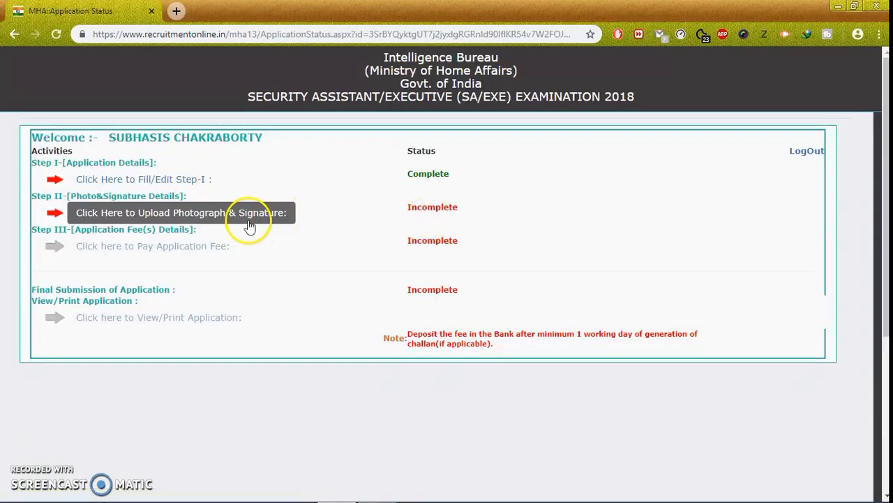
left_click(249, 219)
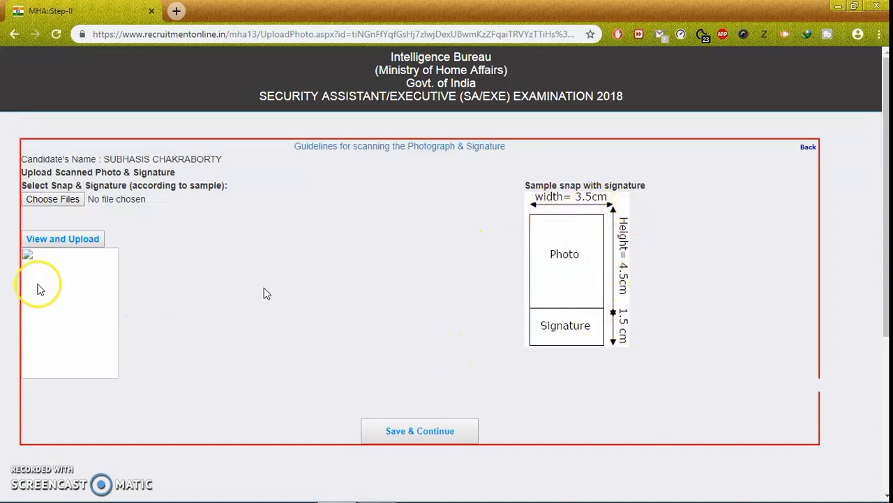
Choose download.jpg from the pic nd sign folder and upload it to preview it.
left_click(71, 199)
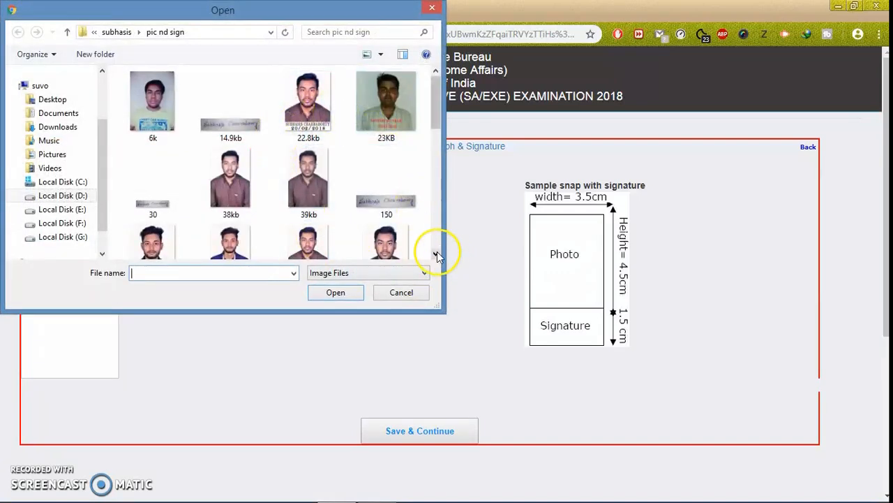
left_click(436, 253)
left_click(436, 253)
left_click(437, 253)
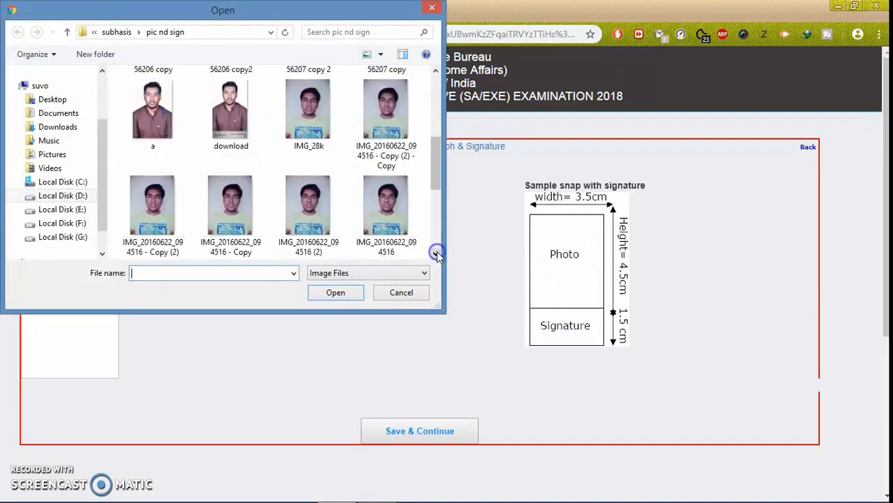
left_click(436, 254)
left_click(436, 253)
left_click(436, 253)
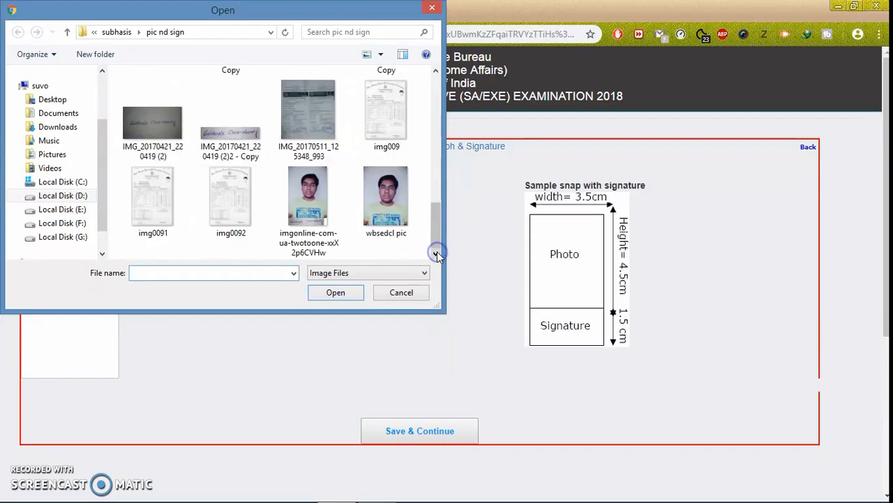
left_click(435, 178)
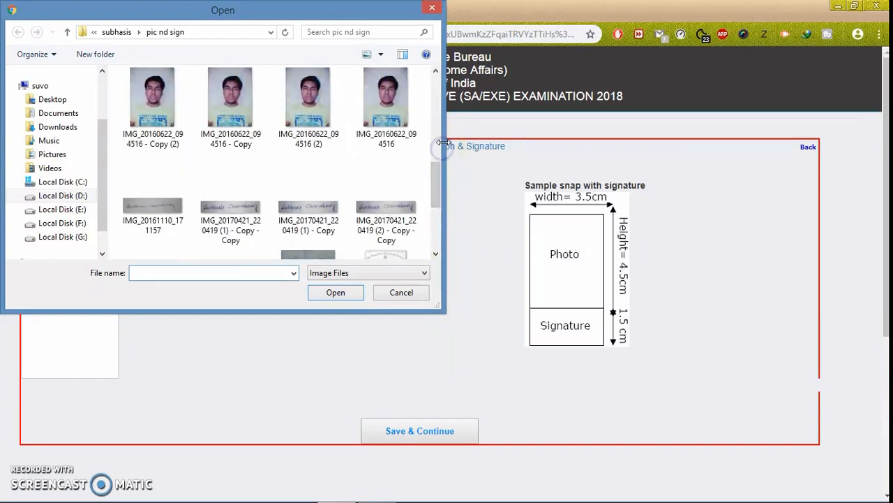
type("D")
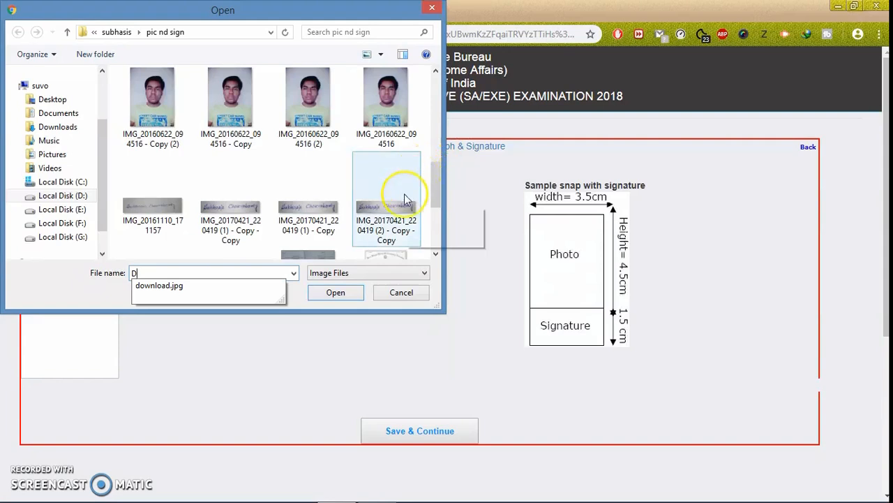
left_click(213, 288)
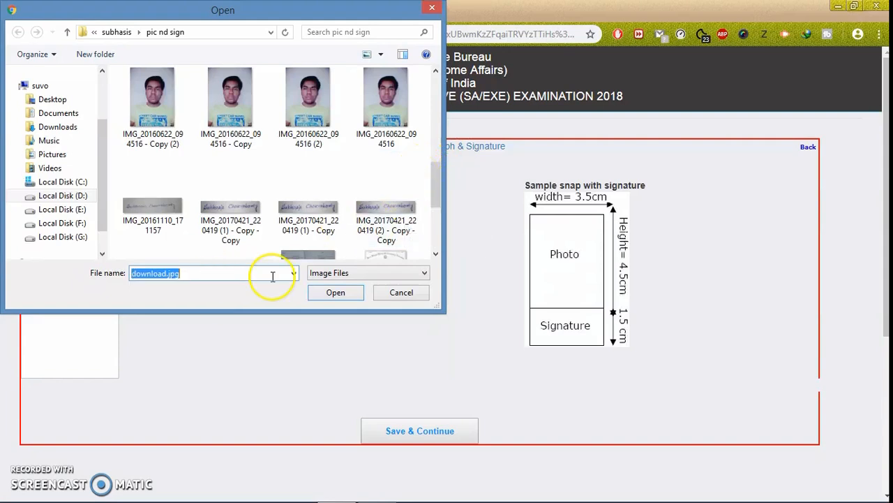
left_click(336, 292)
left_click(95, 239)
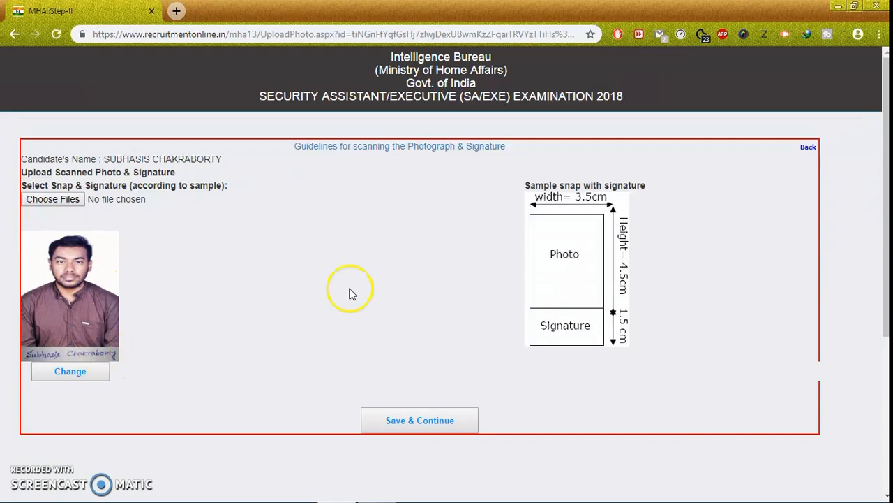
Save the photo and signature and confirm Yes to reach the application preview.
left_click(441, 423)
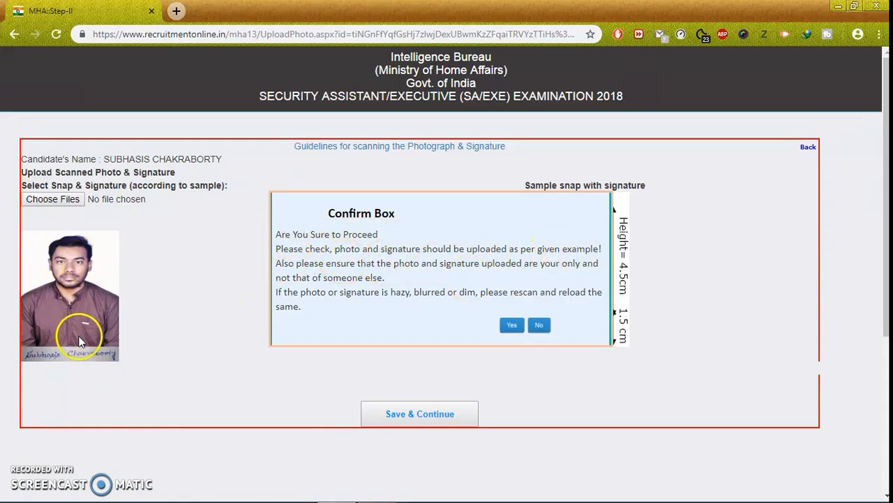
left_click(511, 325)
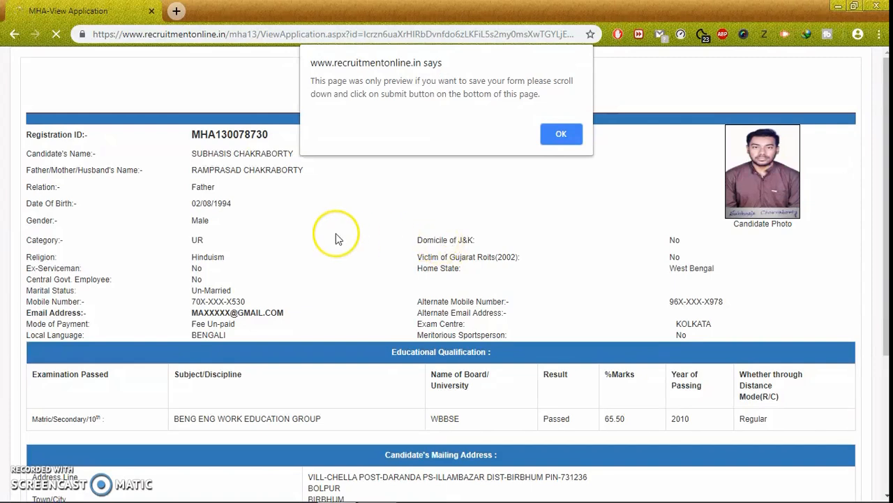
Dismiss the preview-only notice and final-submit the application, confirming Yes.
left_click(558, 134)
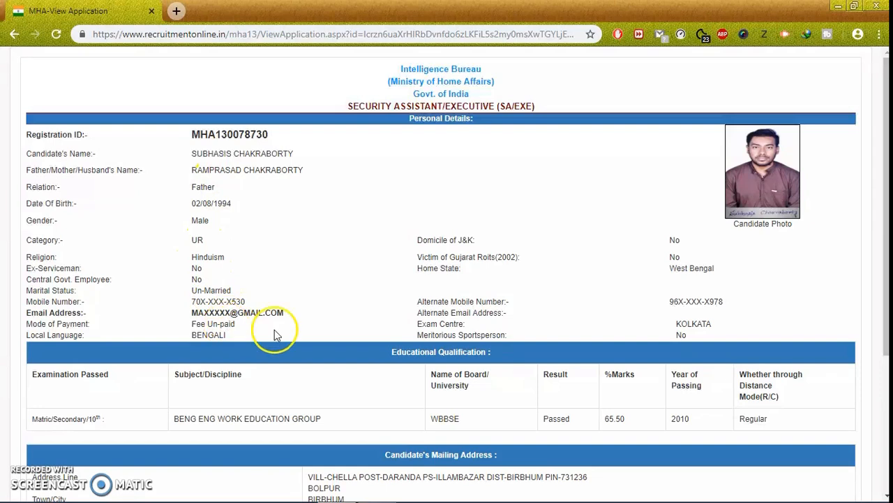
scroll(327, 316, "down", 1)
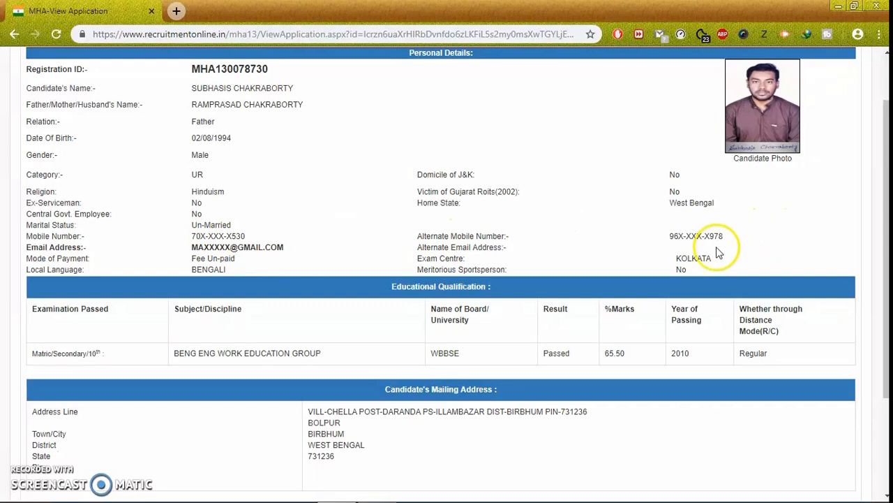
scroll(413, 273, "down", 1)
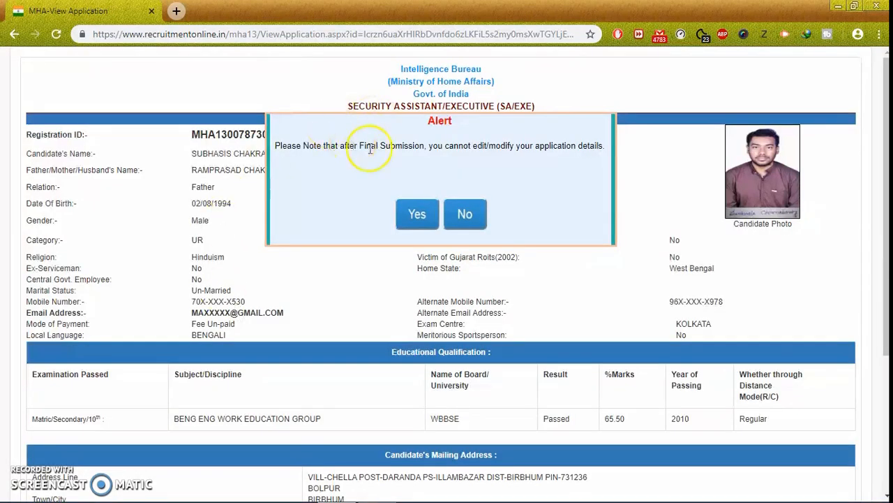
left_click(422, 219)
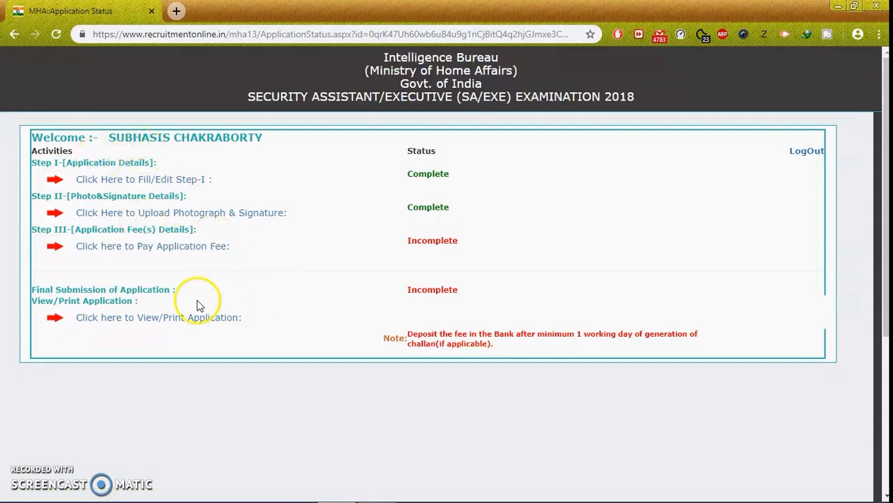
Try paying the application fee twice, acknowledging the fee-not-yet-available notice each time.
left_click(190, 256)
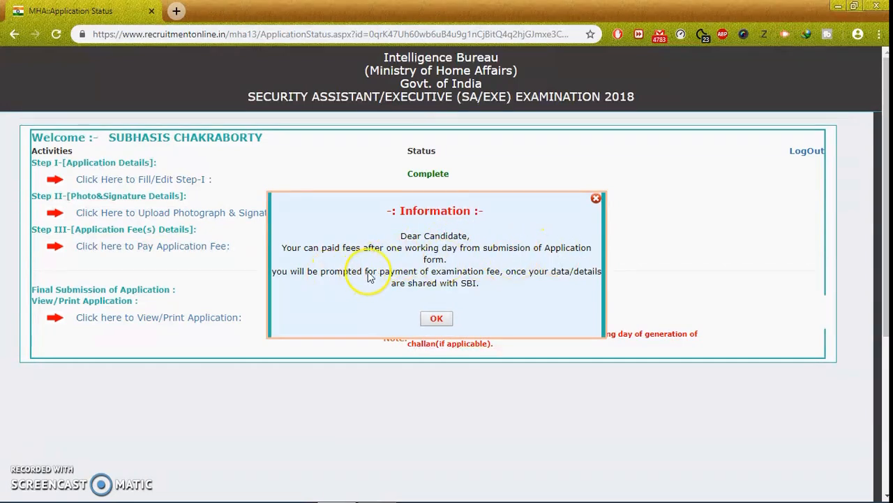
left_click(434, 321)
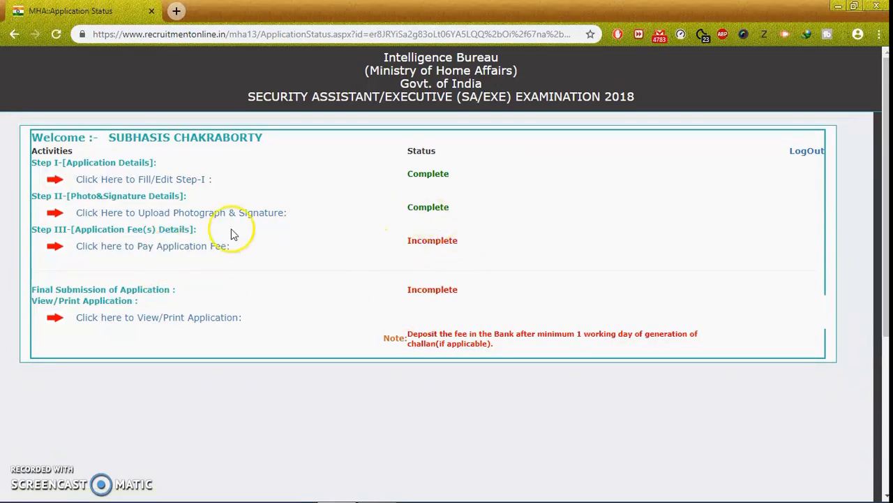
left_click(148, 247)
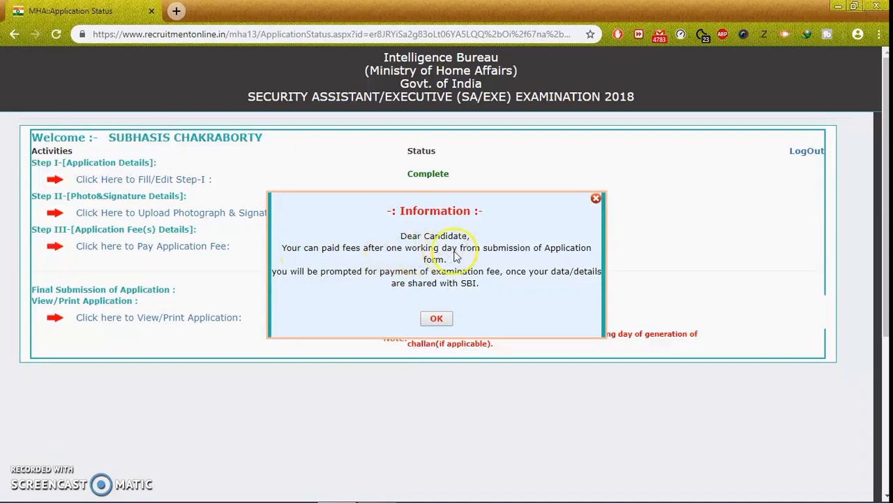
left_click(435, 319)
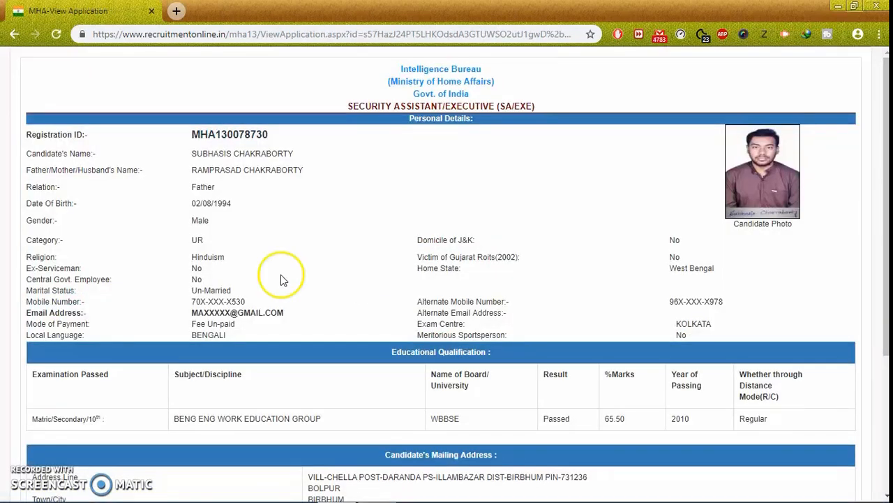
Scroll through the View Application page from personal details down to the Declaration.
scroll(518, 245, "down", 1)
scroll(519, 245, "down", 3)
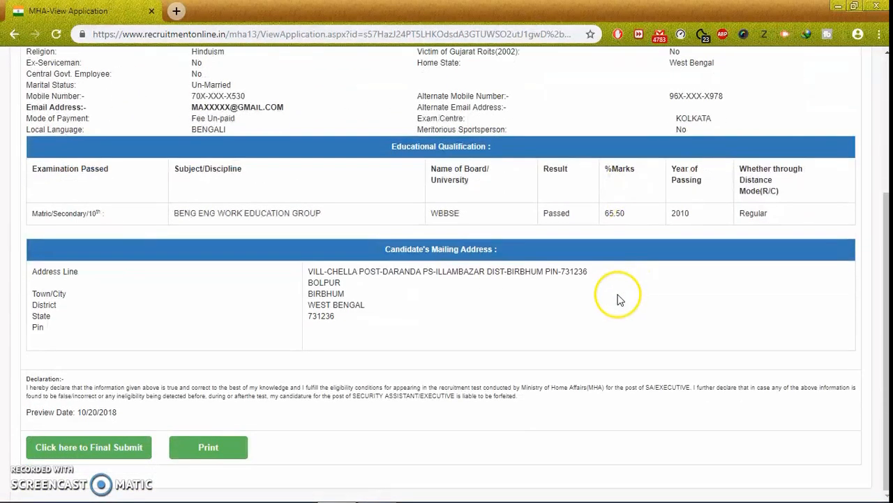
scroll(249, 255, "up", 2)
scroll(409, 266, "up", 3)
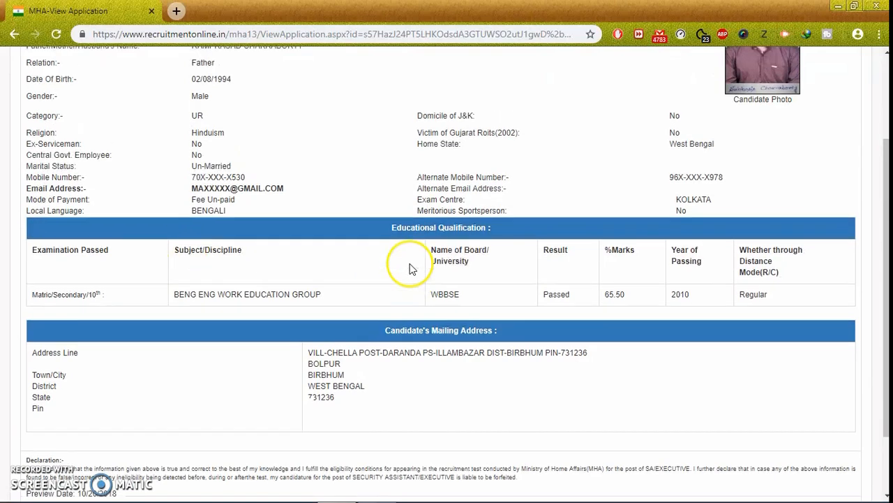
scroll(450, 225, "down", 2)
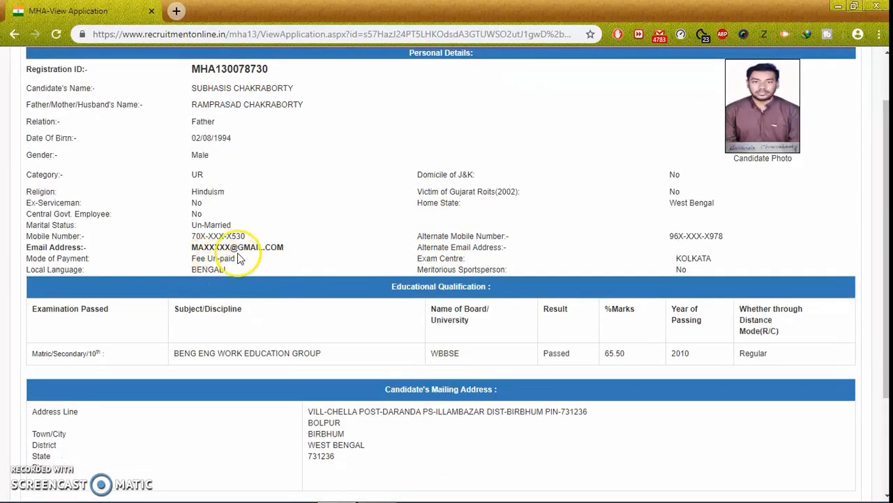
scroll(418, 259, "down", 2)
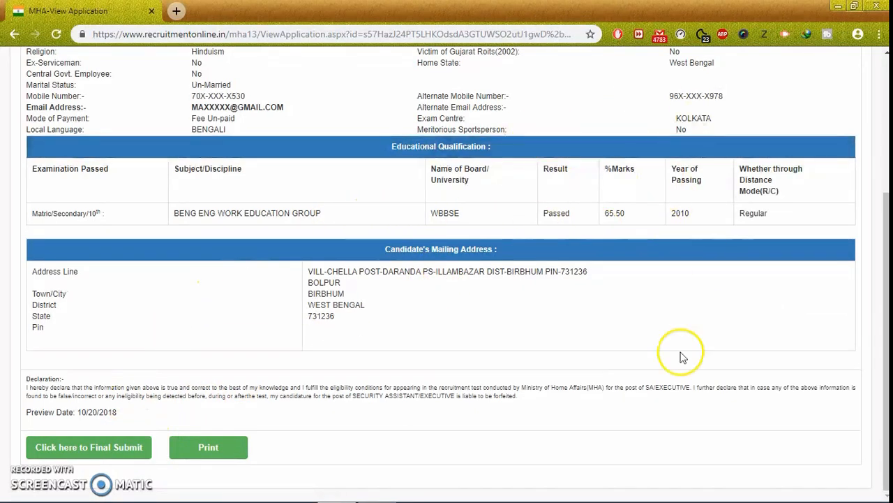
scroll(517, 294, "up", 3)
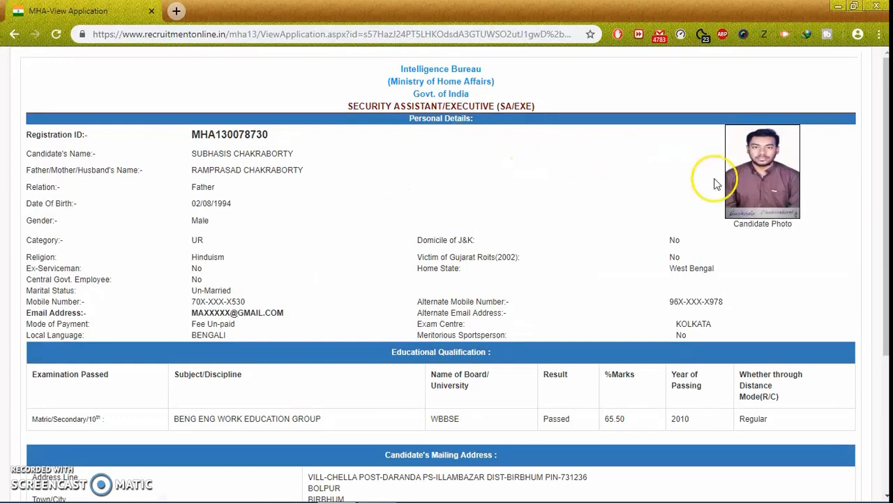